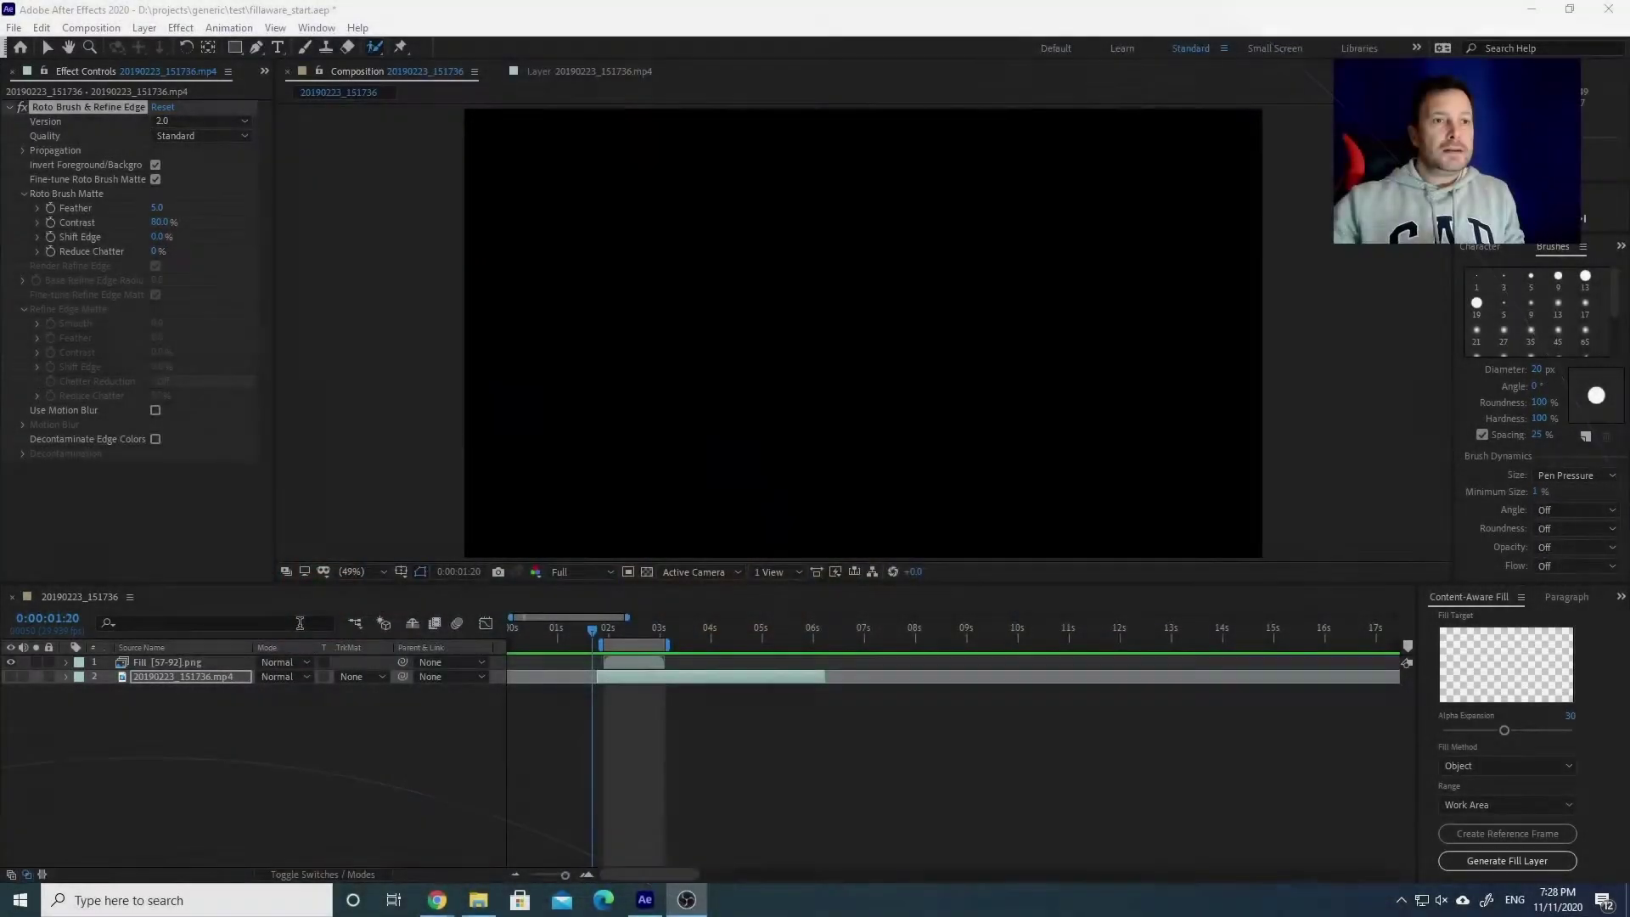
Step: Delete the Fill [57-92].png layer and make the gym footage layer visible again at 0:00:02:04
{"action": "left_click", "coordinate": [168, 662]}
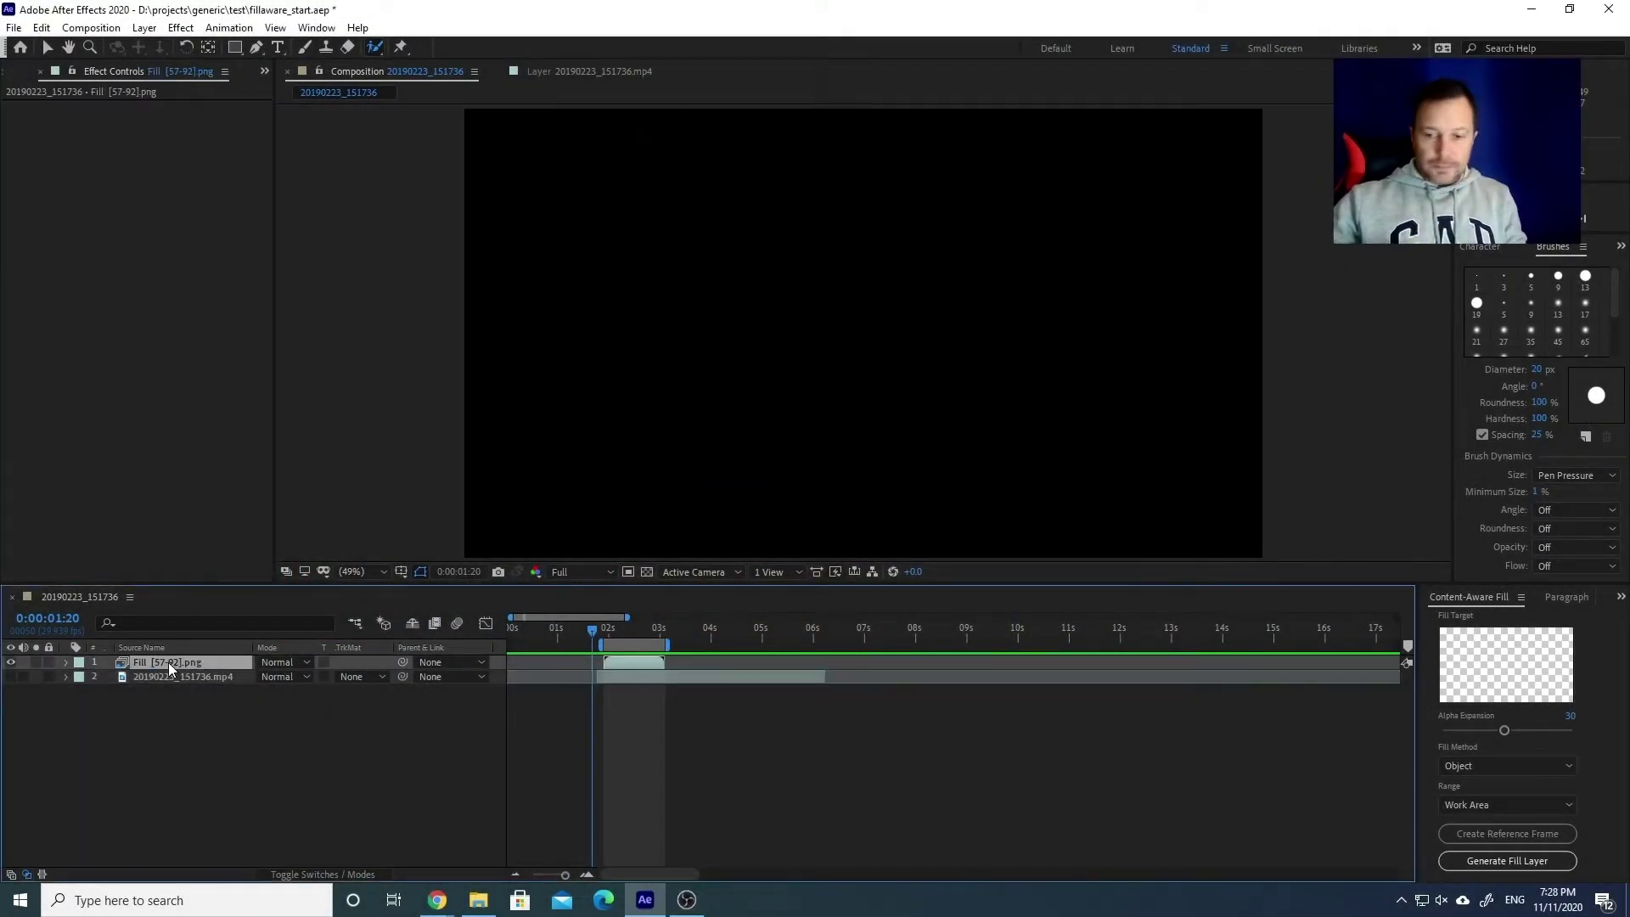
{"action": "key", "text": "Delete"}
{"action": "left_click", "coordinate": [156, 663]}
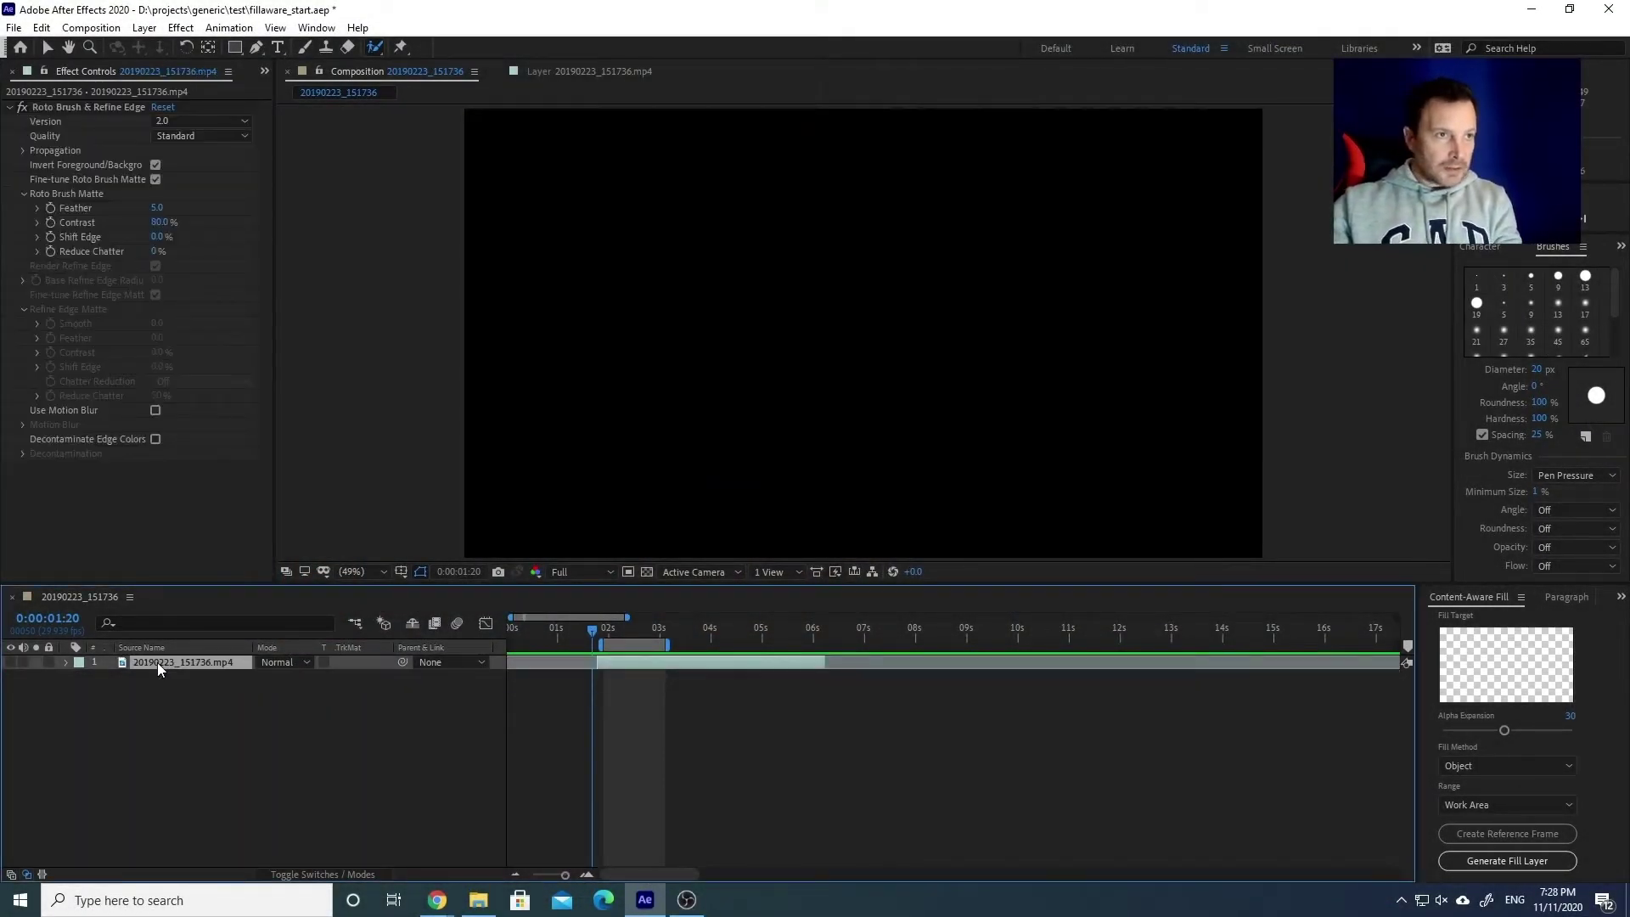
{"action": "left_click", "coordinate": [615, 629]}
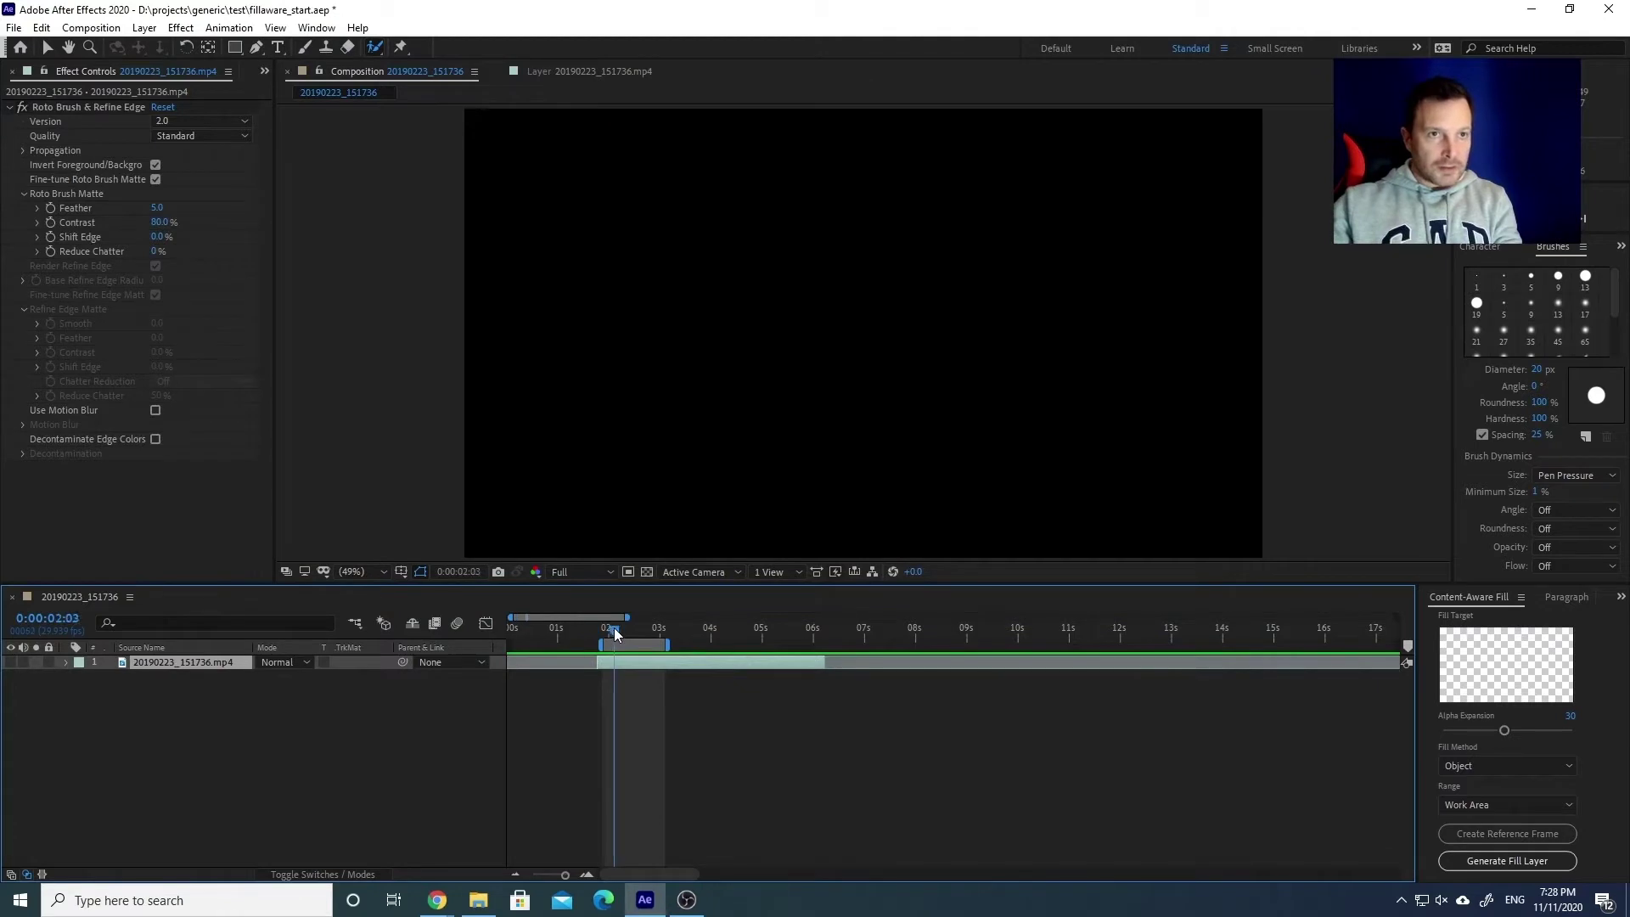
{"action": "left_click", "coordinate": [11, 663]}
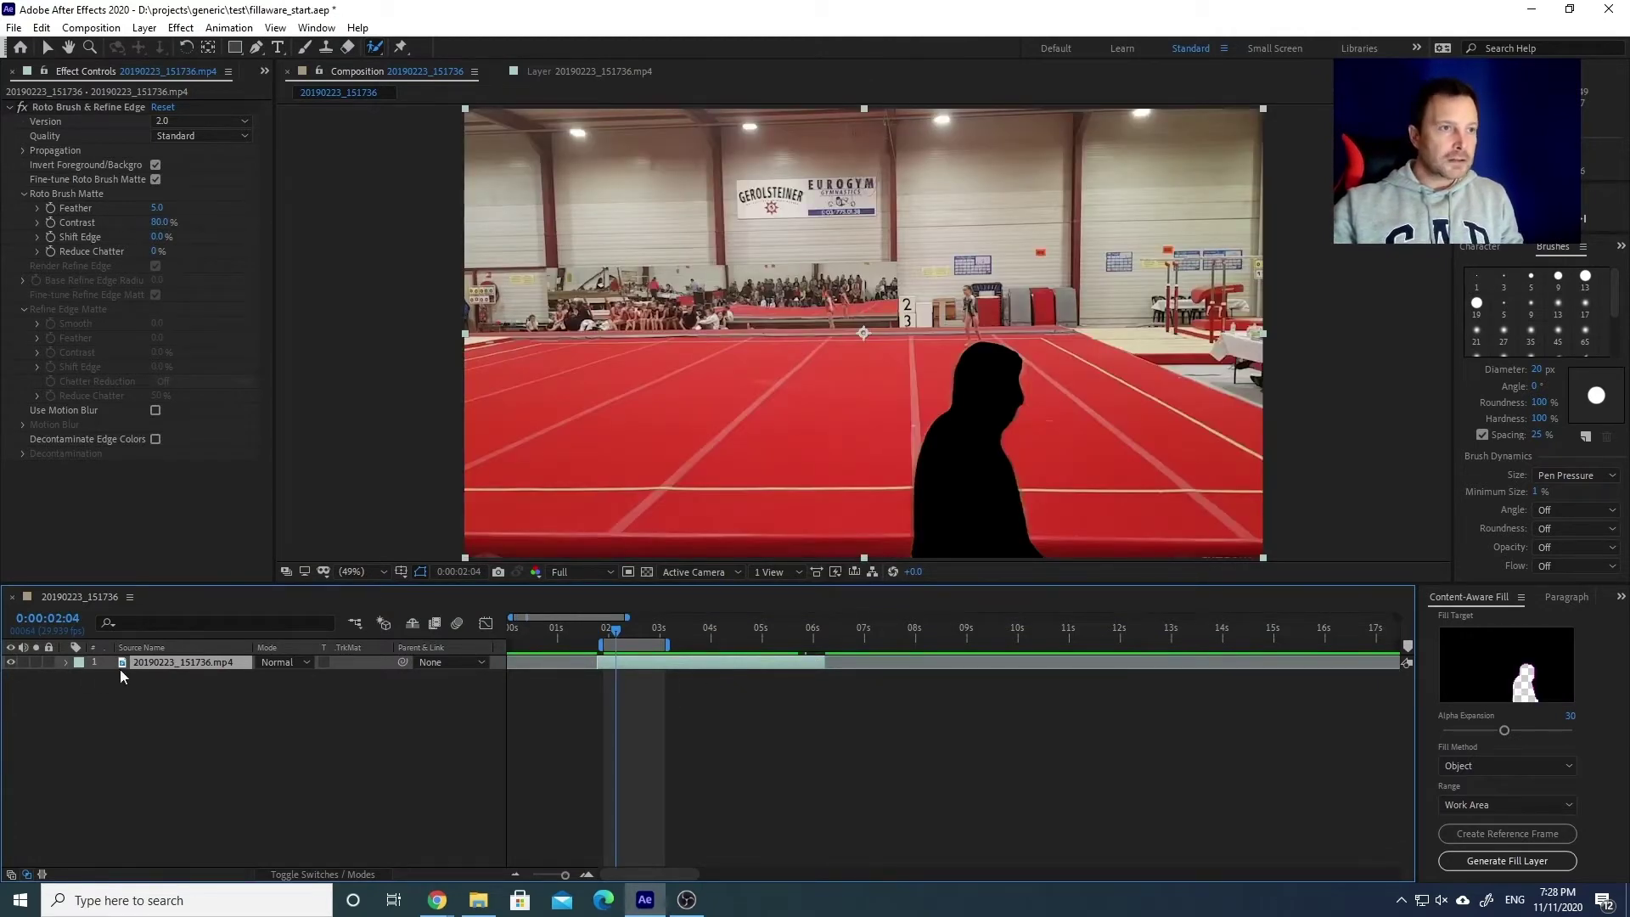
Step: Remove the Roto Brush & Refine Edge effect from the footage layer, then scrub to 0:00:02:03
{"action": "left_click", "coordinate": [65, 663]}
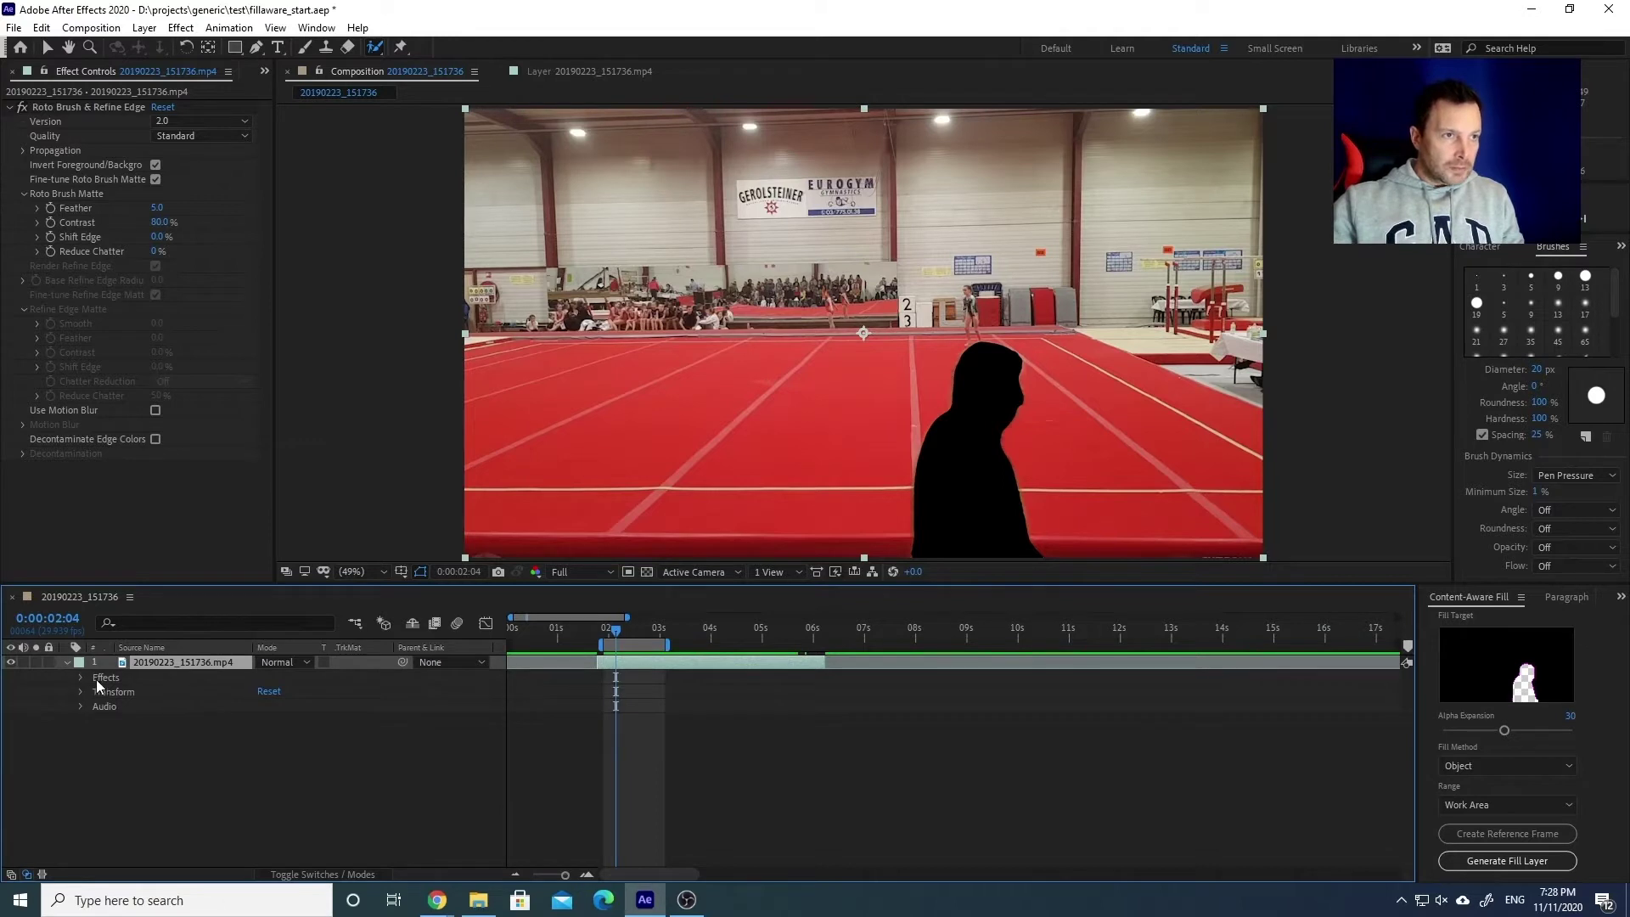
{"action": "left_click", "coordinate": [105, 682]}
{"action": "left_click", "coordinate": [80, 677]}
{"action": "left_click", "coordinate": [123, 691]}
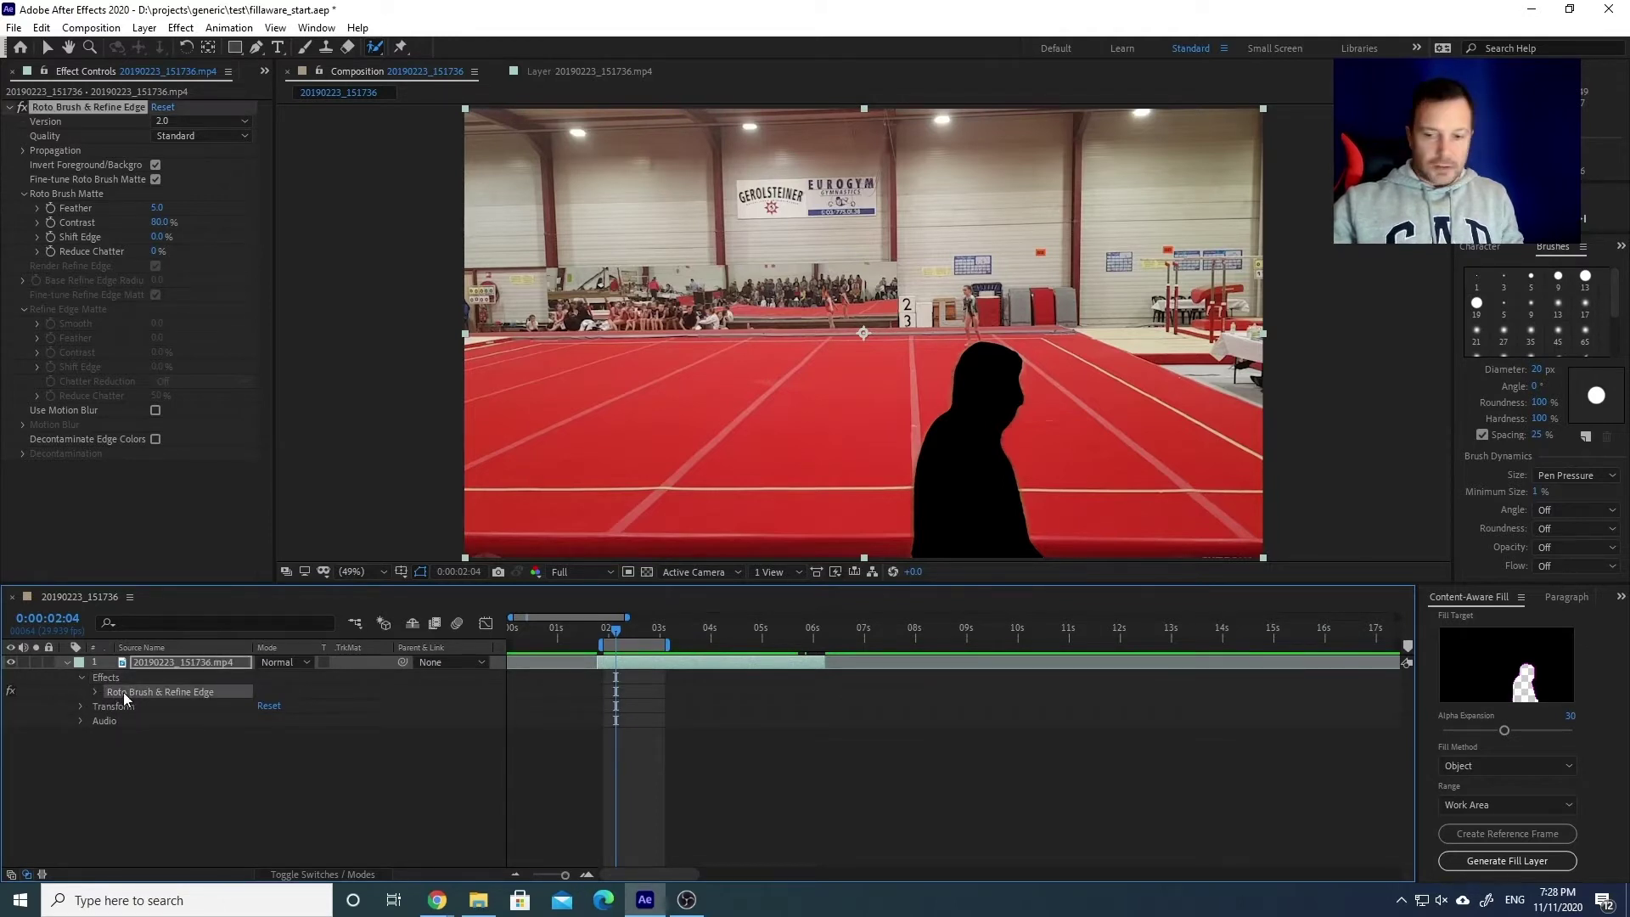
{"action": "key", "text": "Delete"}
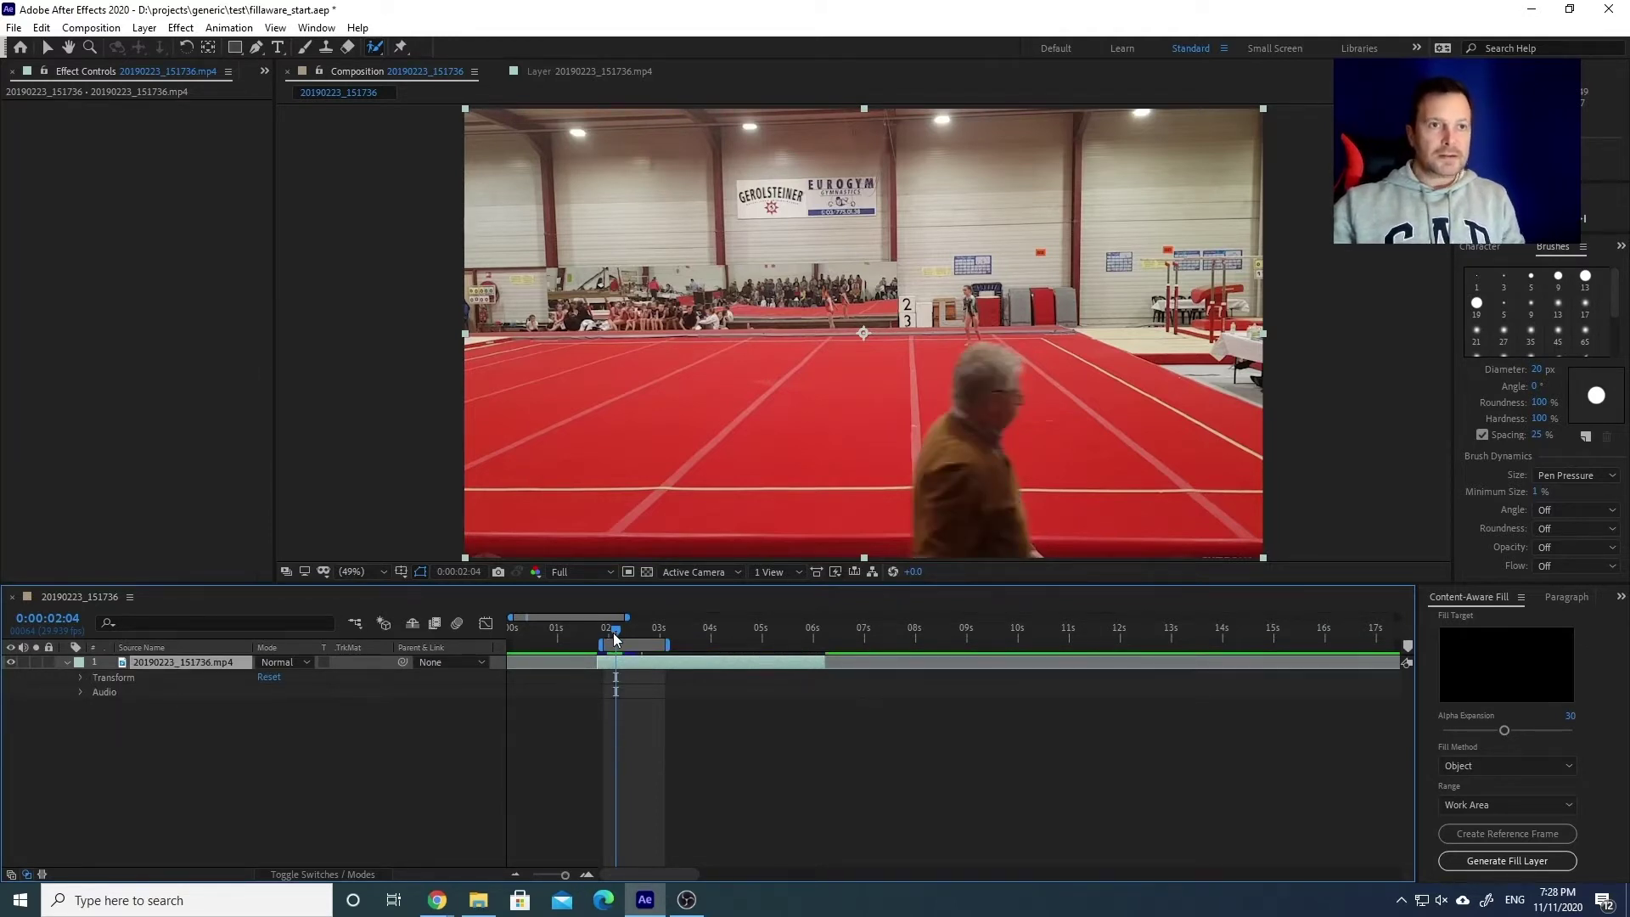
{"action": "mouse_move", "coordinate": [613, 634]}
{"action": "left_mouse_down"}
{"action": "mouse_move", "coordinate": [767, 623]}
{"action": "mouse_move", "coordinate": [608, 629]}
{"action": "left_mouse_up"}
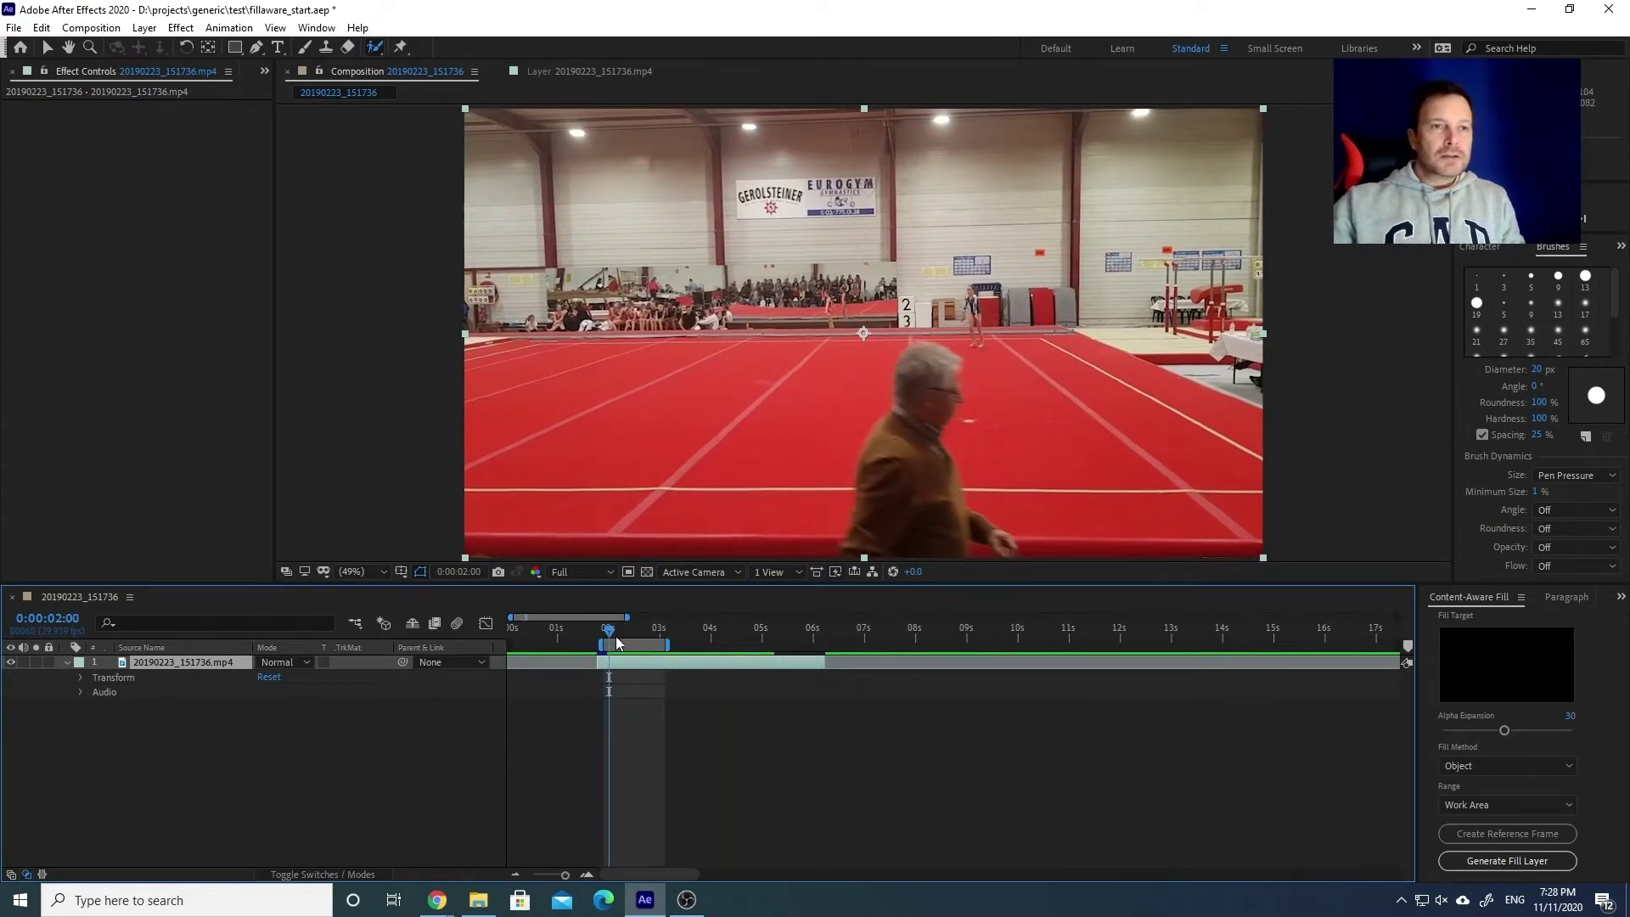
{"action": "left_click_drag", "start_coordinate": [611, 630], "coordinate": [616, 629]}
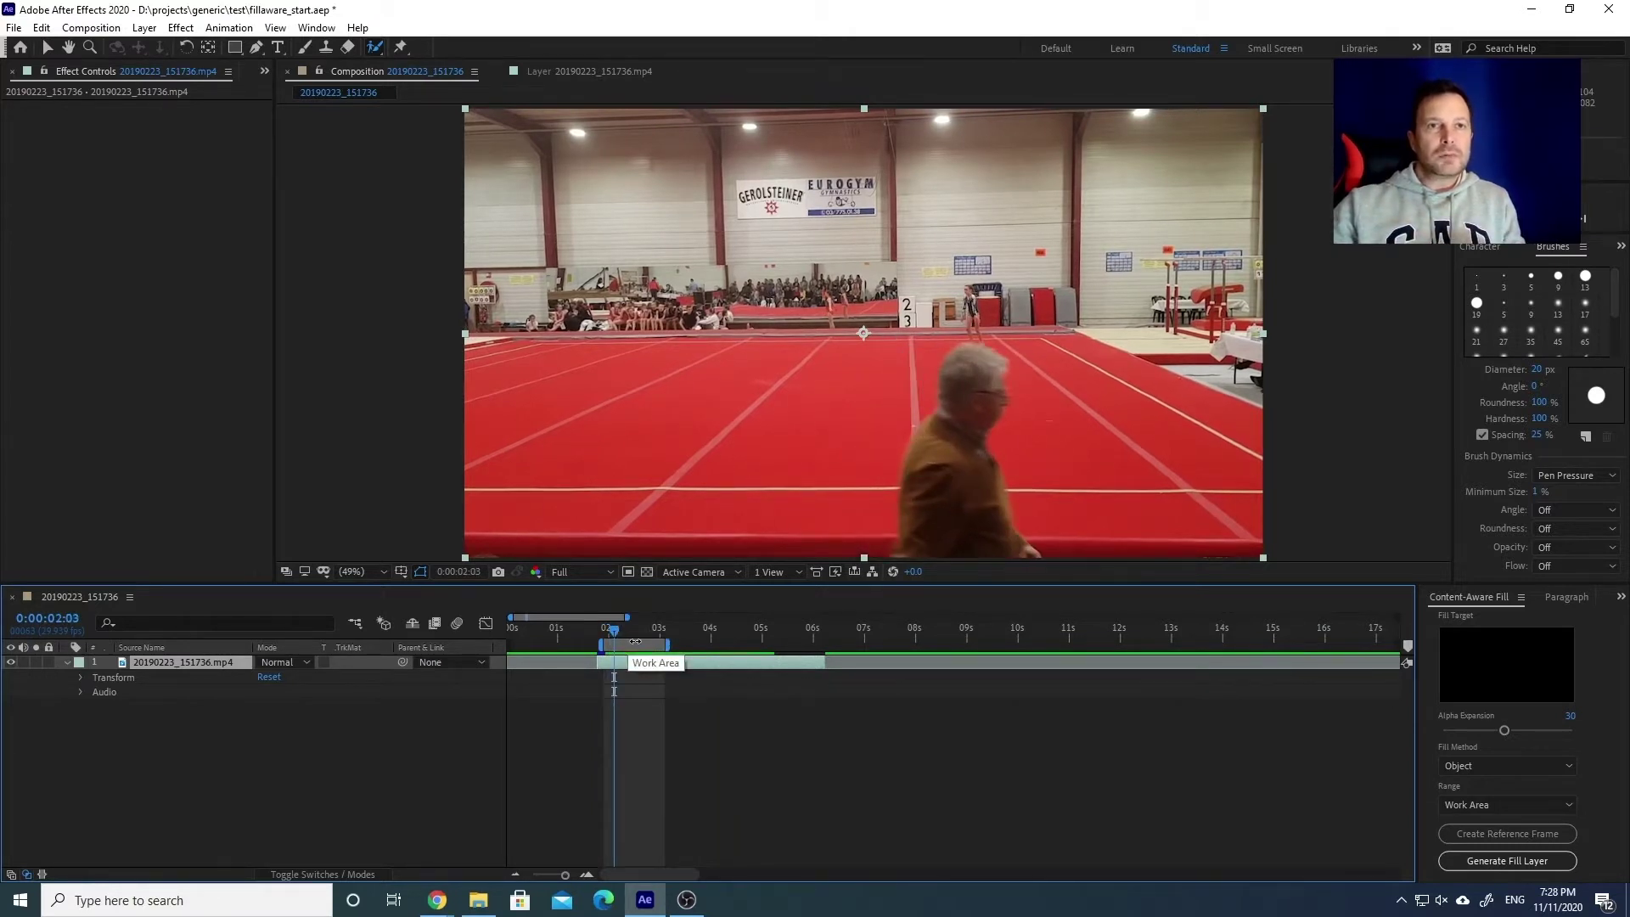
Step: Open the 20190223_151736.mp4 footage in its own Layer panel with the Roto Brush Tool active
{"action": "double_click", "coordinate": [200, 664]}
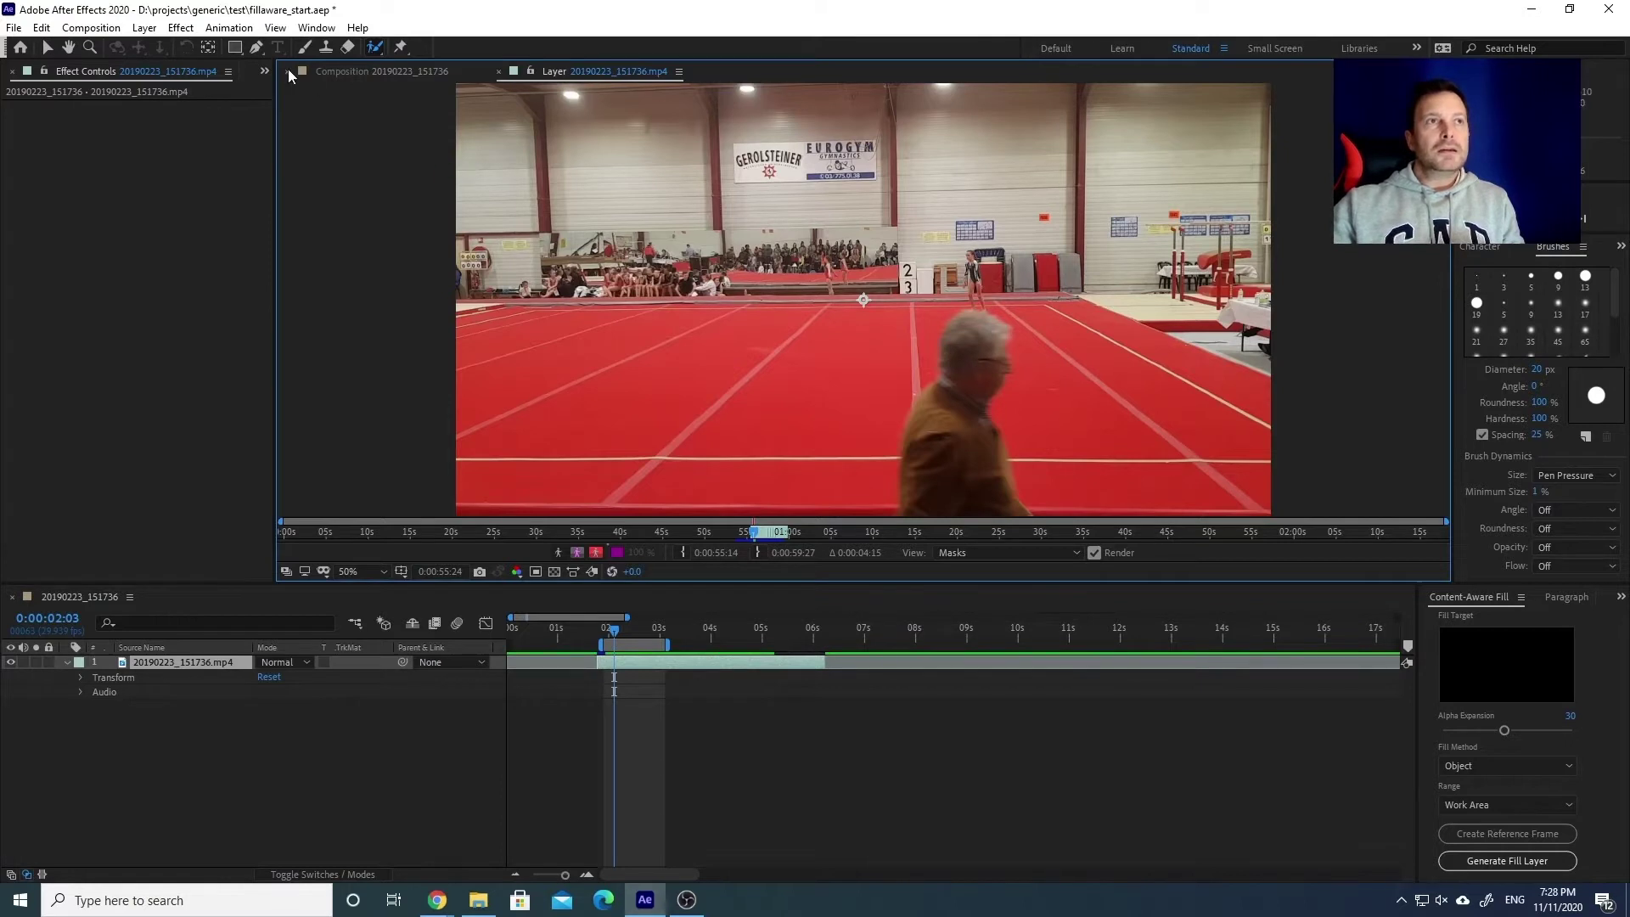
{"action": "left_click", "coordinate": [374, 49]}
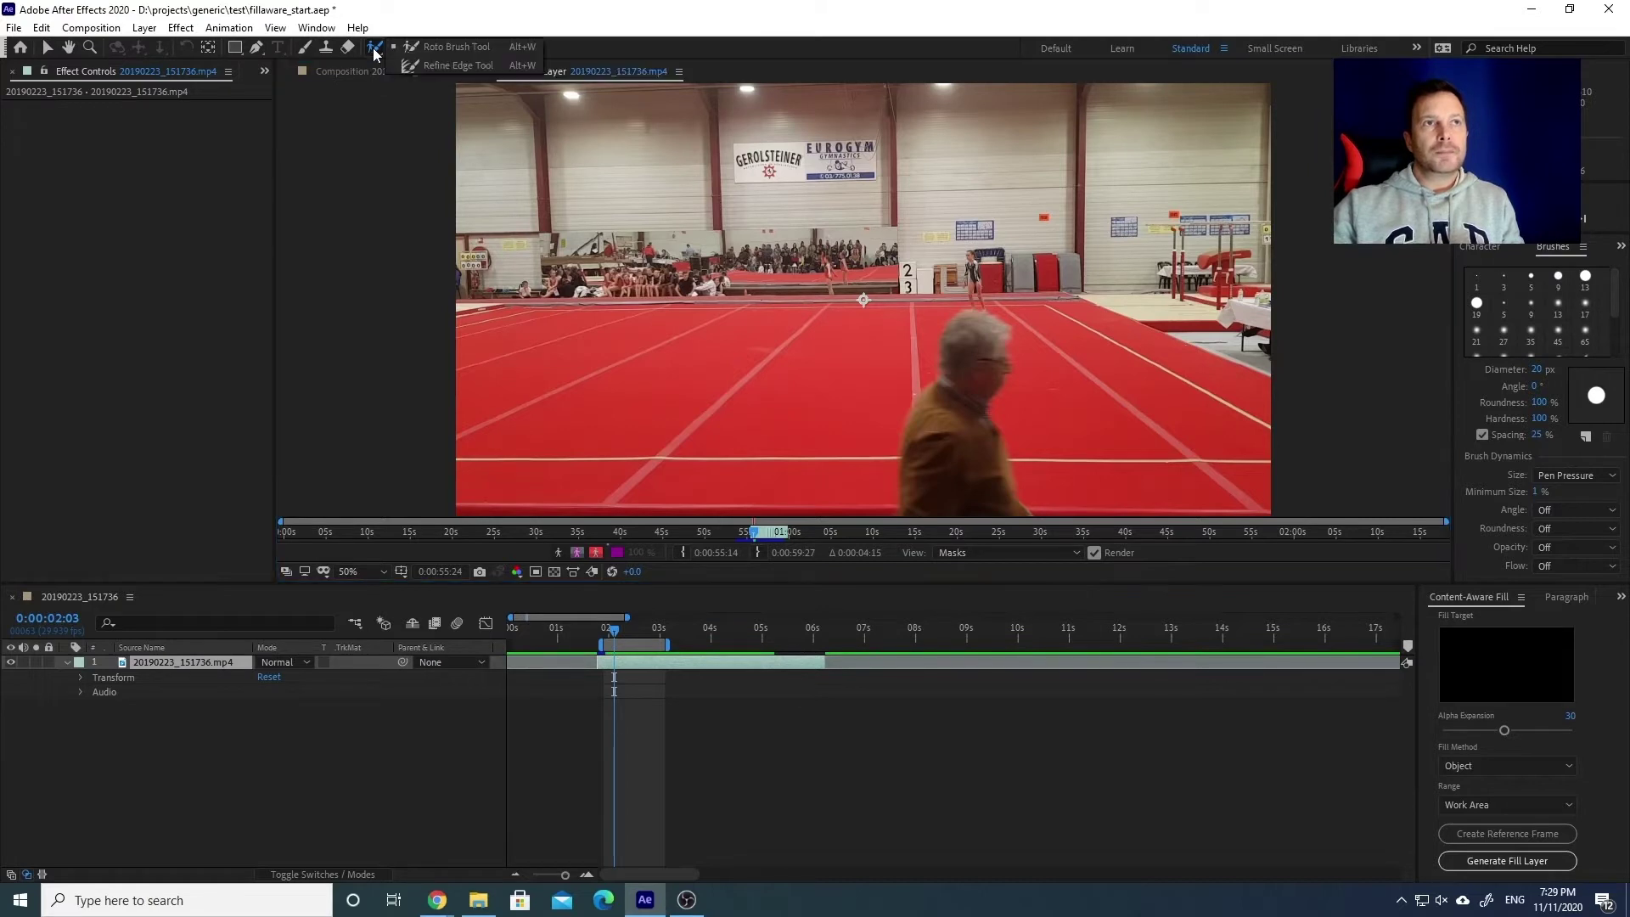
{"action": "left_click", "coordinate": [449, 46]}
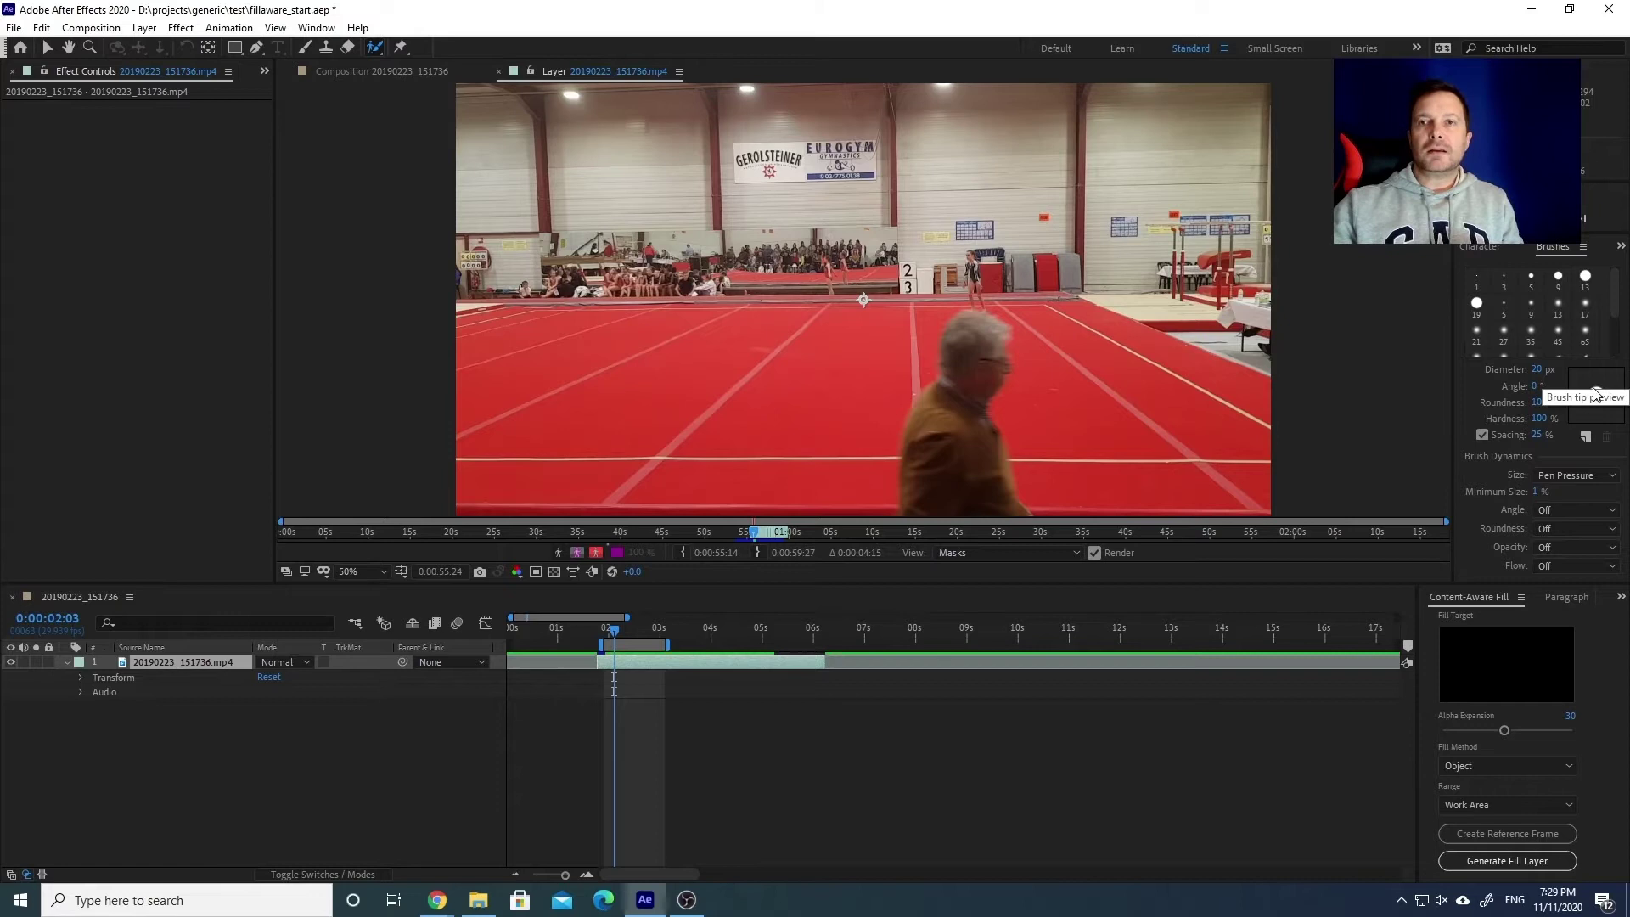
Step: Set a 19 px brush and Alt-subtract the stray mat strip from the man's roto outline
{"action": "left_click_drag", "start_coordinate": [1536, 374], "coordinate": [1516, 373]}
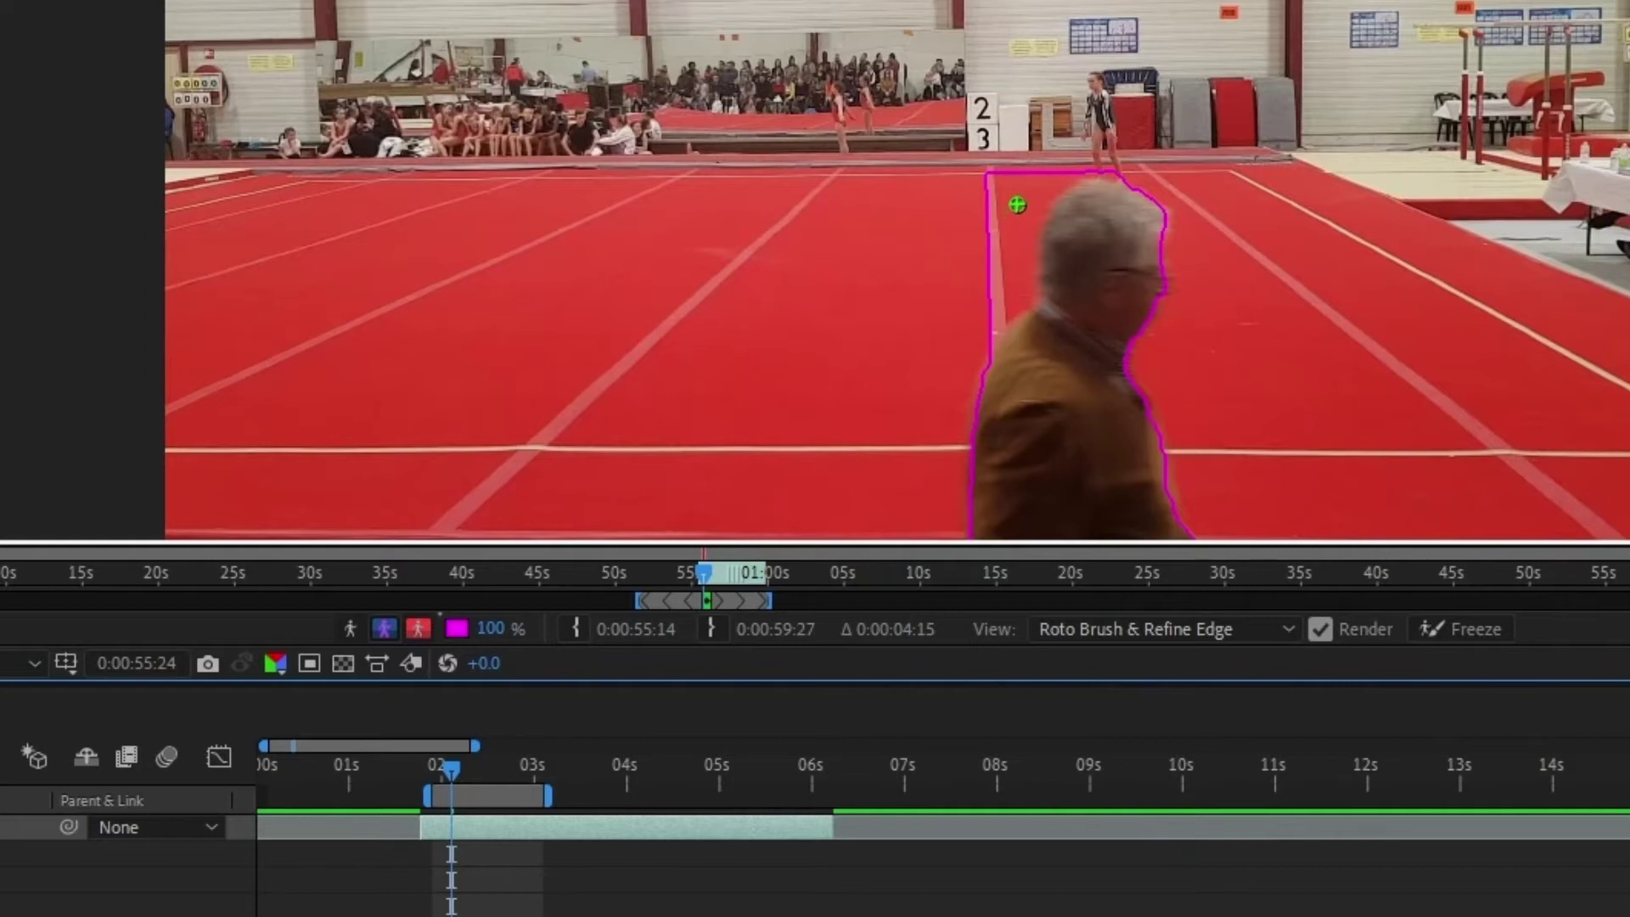
{"action": "key", "text": "alt"}
{"action": "mouse_move", "coordinate": [1010, 189]}
{"action": "left_mouse_down"}
{"action": "mouse_move", "coordinate": [1003, 275]}
{"action": "mouse_move", "coordinate": [1029, 198]}
{"action": "left_mouse_up"}
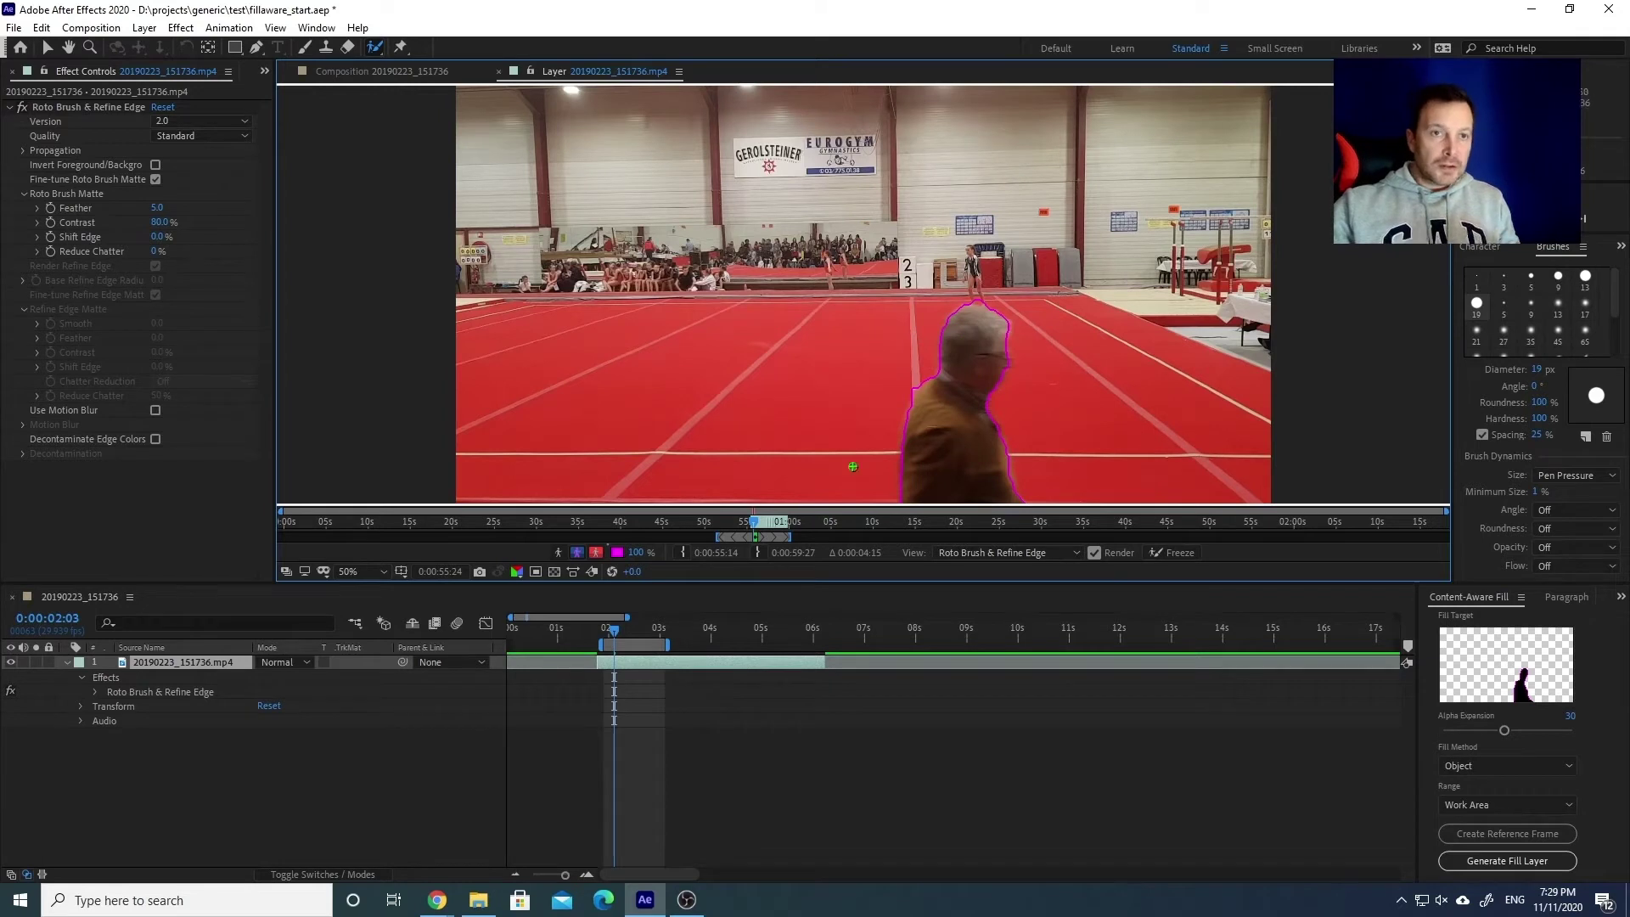
Step: Step frames backward and forward with Page Up/Page Down so the matte propagates through 0:00:02:17
{"action": "key", "text": "Page_Down"}
{"action": "key", "text": "Page_Down"}
{"action": "key", "text": "Page_Down"}
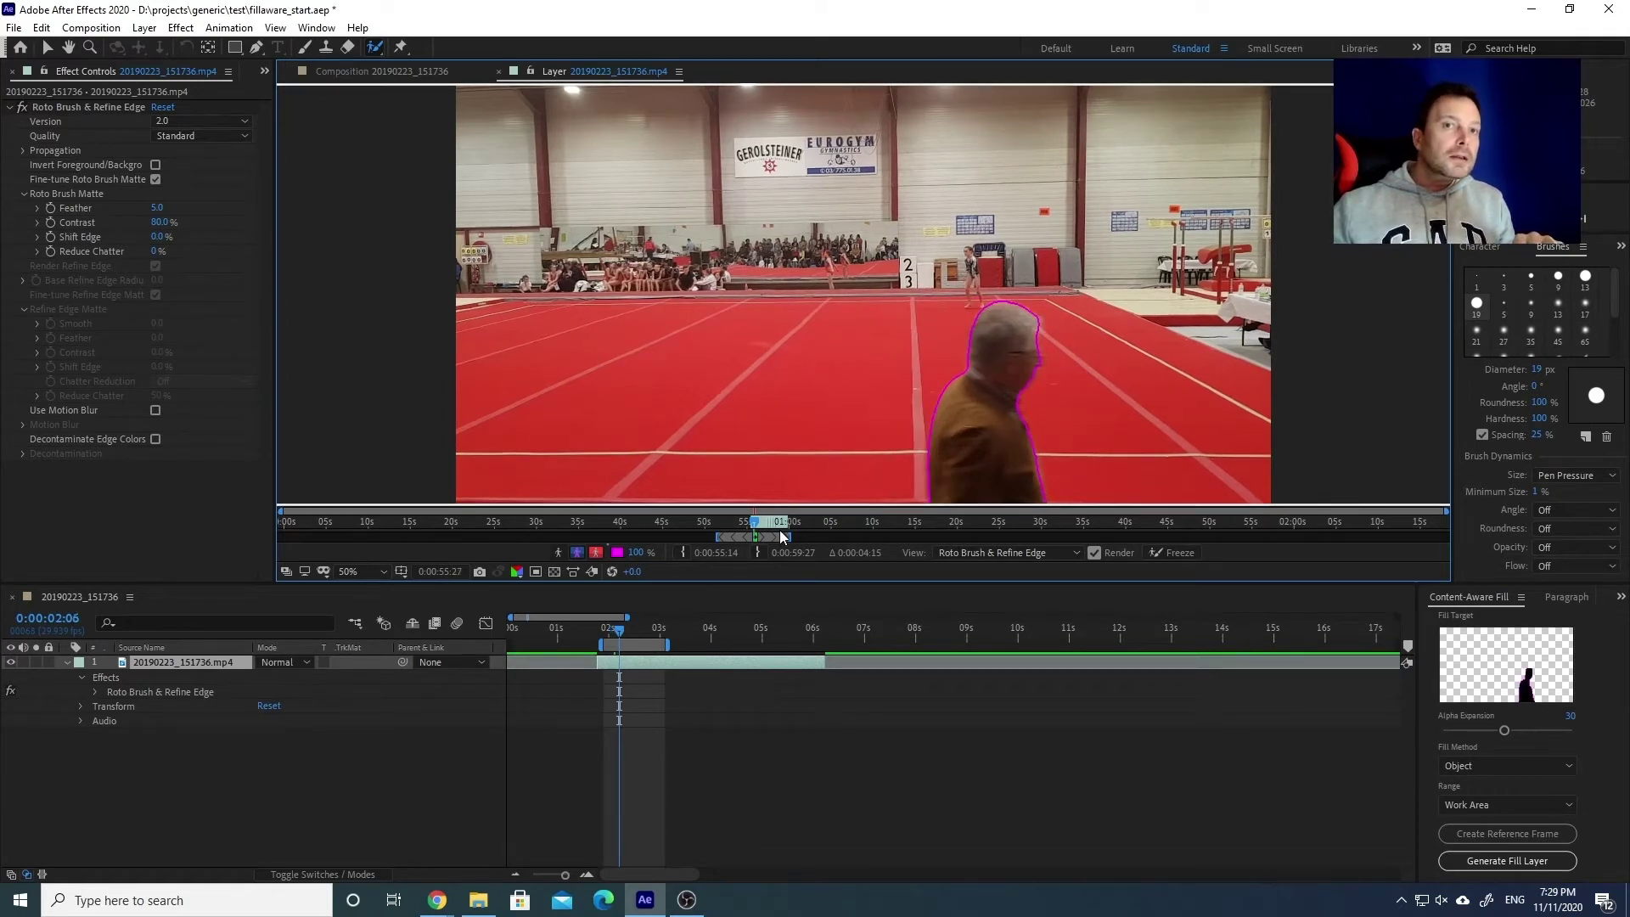
{"action": "key", "text": "Page_Up"}
{"action": "key", "text": "Page_Up"}
{"action": "key", "text": "Page_Up"}
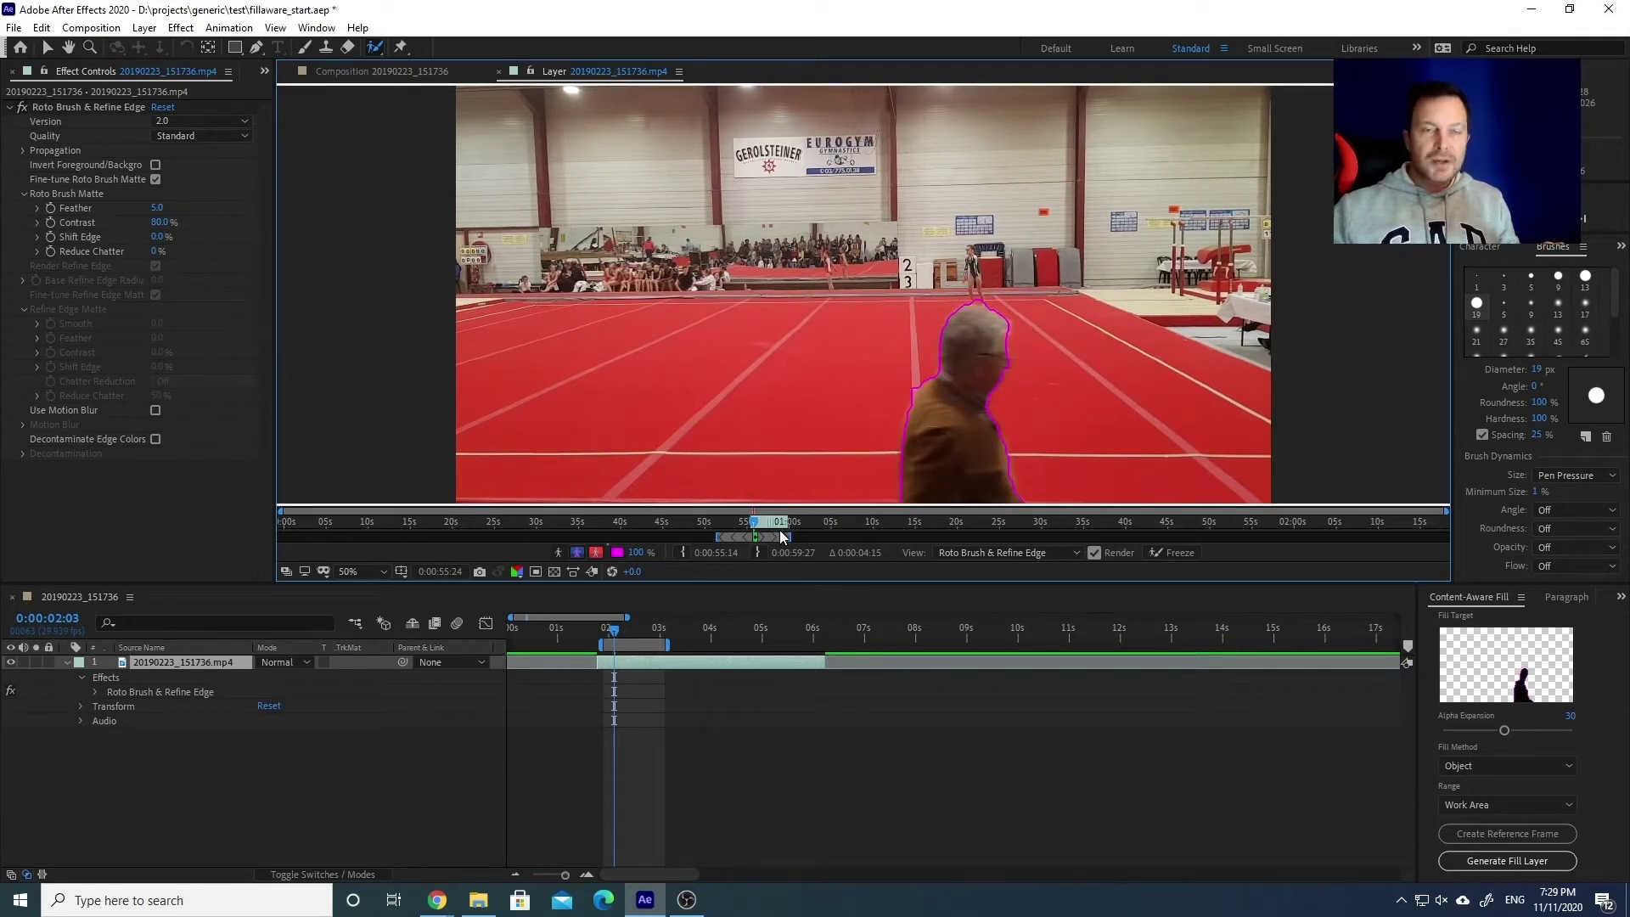
{"action": "key", "text": "Page_Up"}
{"action": "key", "text": "Page_Up"}
{"action": "key", "text": "Page_Up"}
{"action": "key", "text": "Page_Up"}
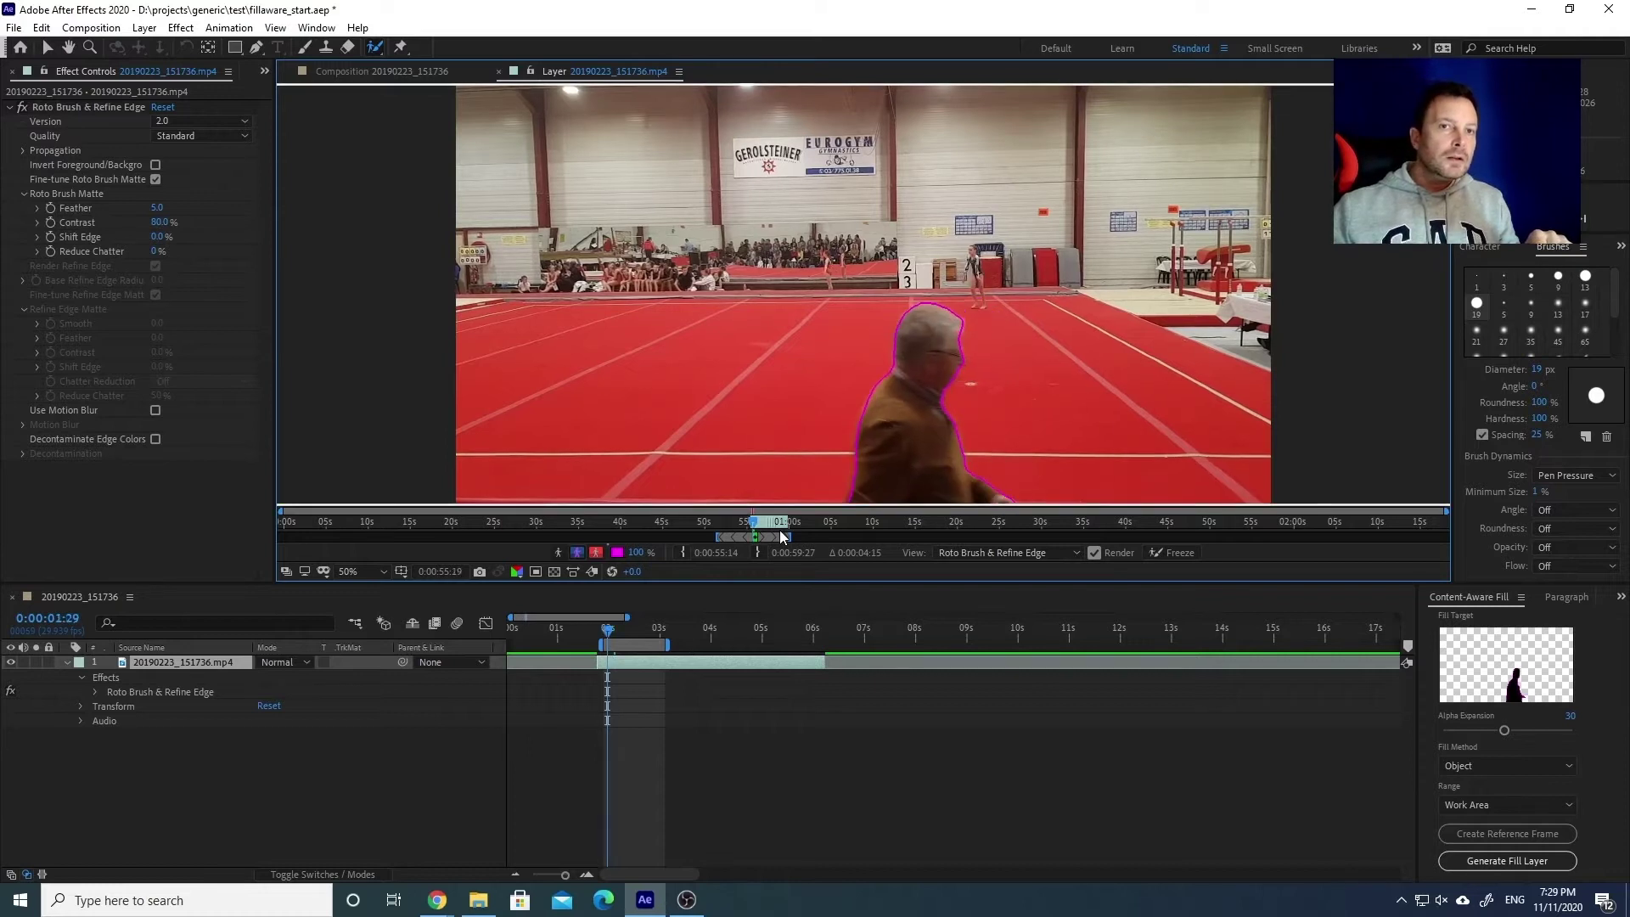
{"action": "key", "text": "Page_Up"}
{"action": "key", "text": "Page_Up"}
{"action": "key", "text": "Page_Up"}
{"action": "key", "text": "Page_Up"}
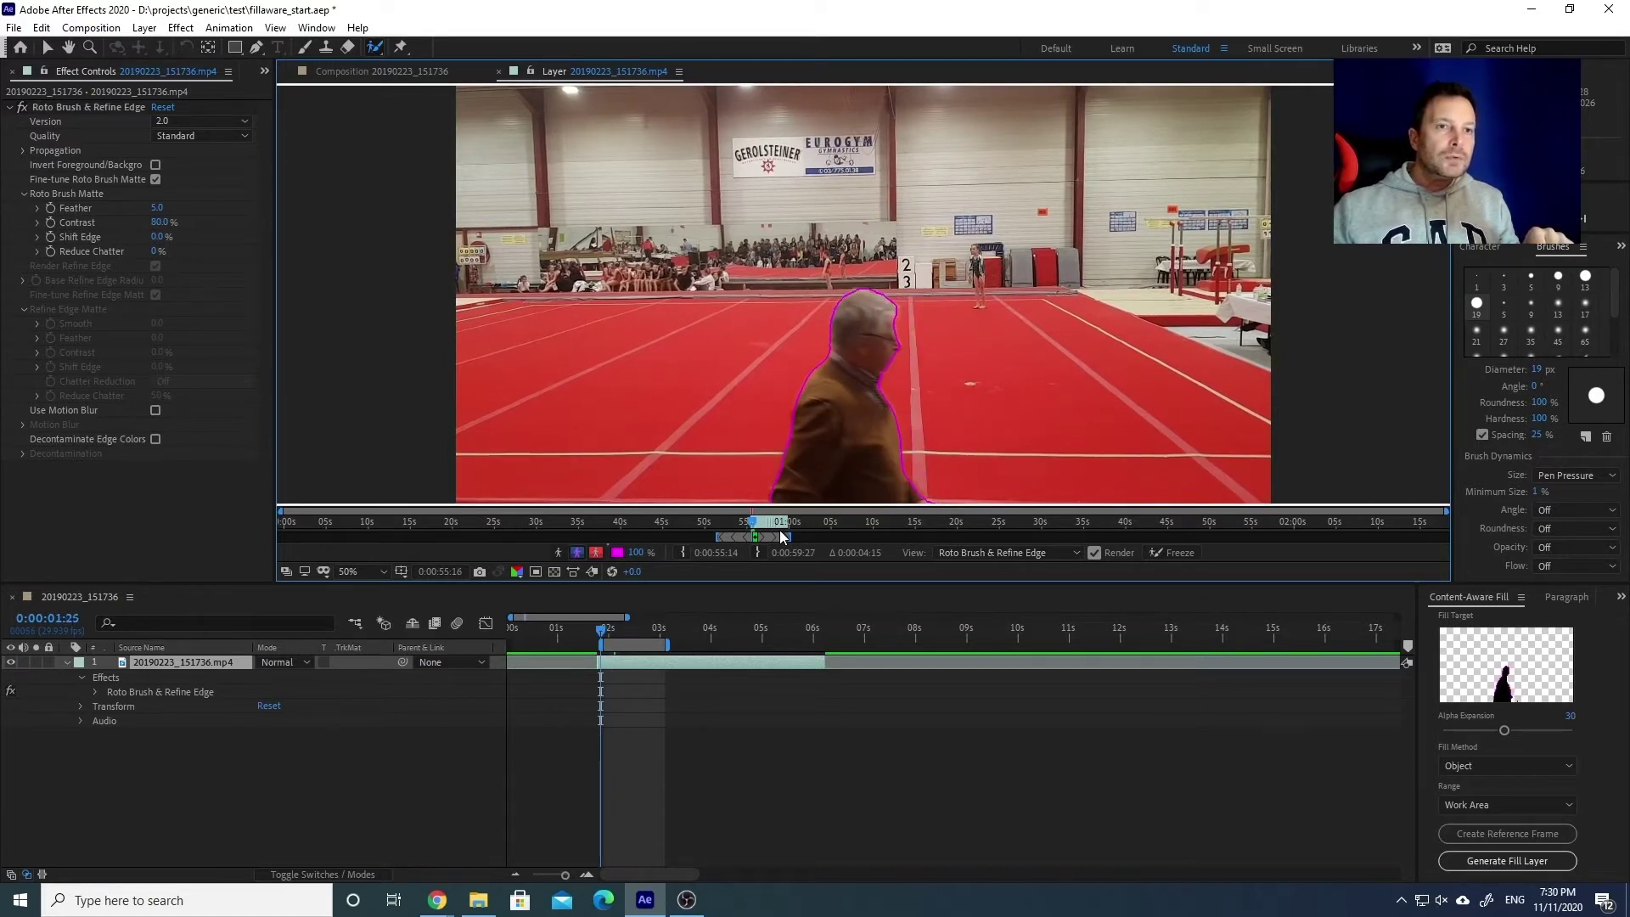
{"action": "key", "text": "Page_Down"}
{"action": "key", "text": "Page_Down"}
{"action": "key", "text": "Page_Down"}
{"action": "key", "text": "Page_Down"}
{"action": "key", "text": "Page_Down"}
{"action": "key", "text": "Page_Down"}
{"action": "key", "text": "Page_Down"}
{"action": "key", "text": "Page_Down"}
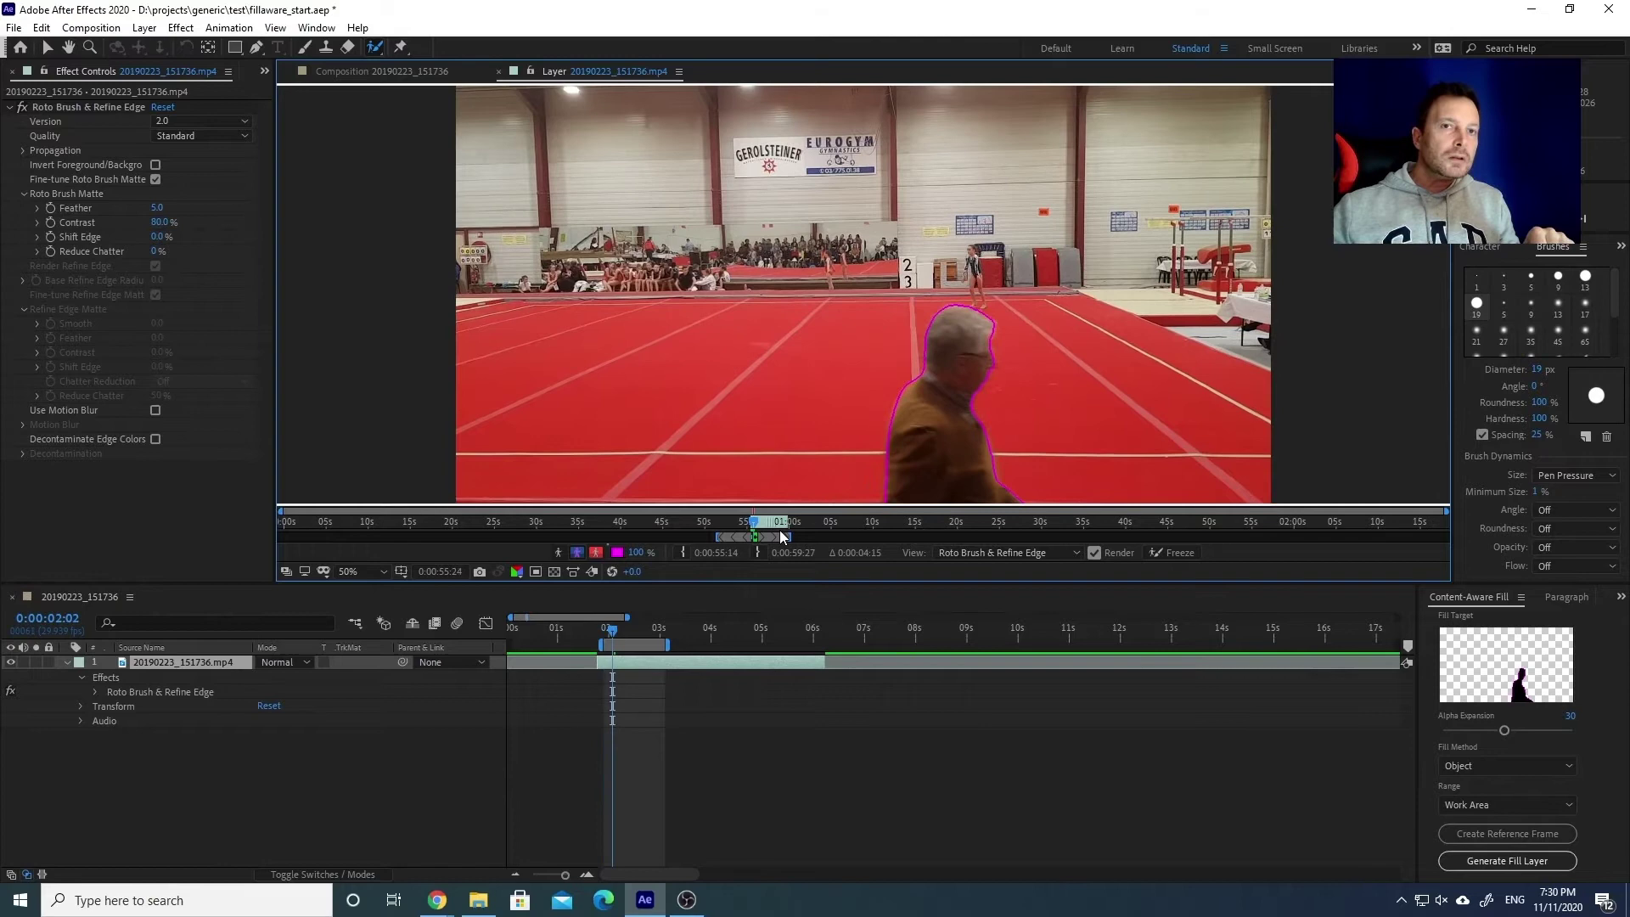
{"action": "key", "text": "Page_Down"}
{"action": "key", "text": "Page_Down"}
{"action": "key", "text": "Page_Down"}
{"action": "key", "text": "Page_Down"}
{"action": "key", "text": "Page_Down"}
{"action": "key", "text": "Page_Down"}
{"action": "key", "text": "Page_Down"}
{"action": "key", "text": "Page_Down"}
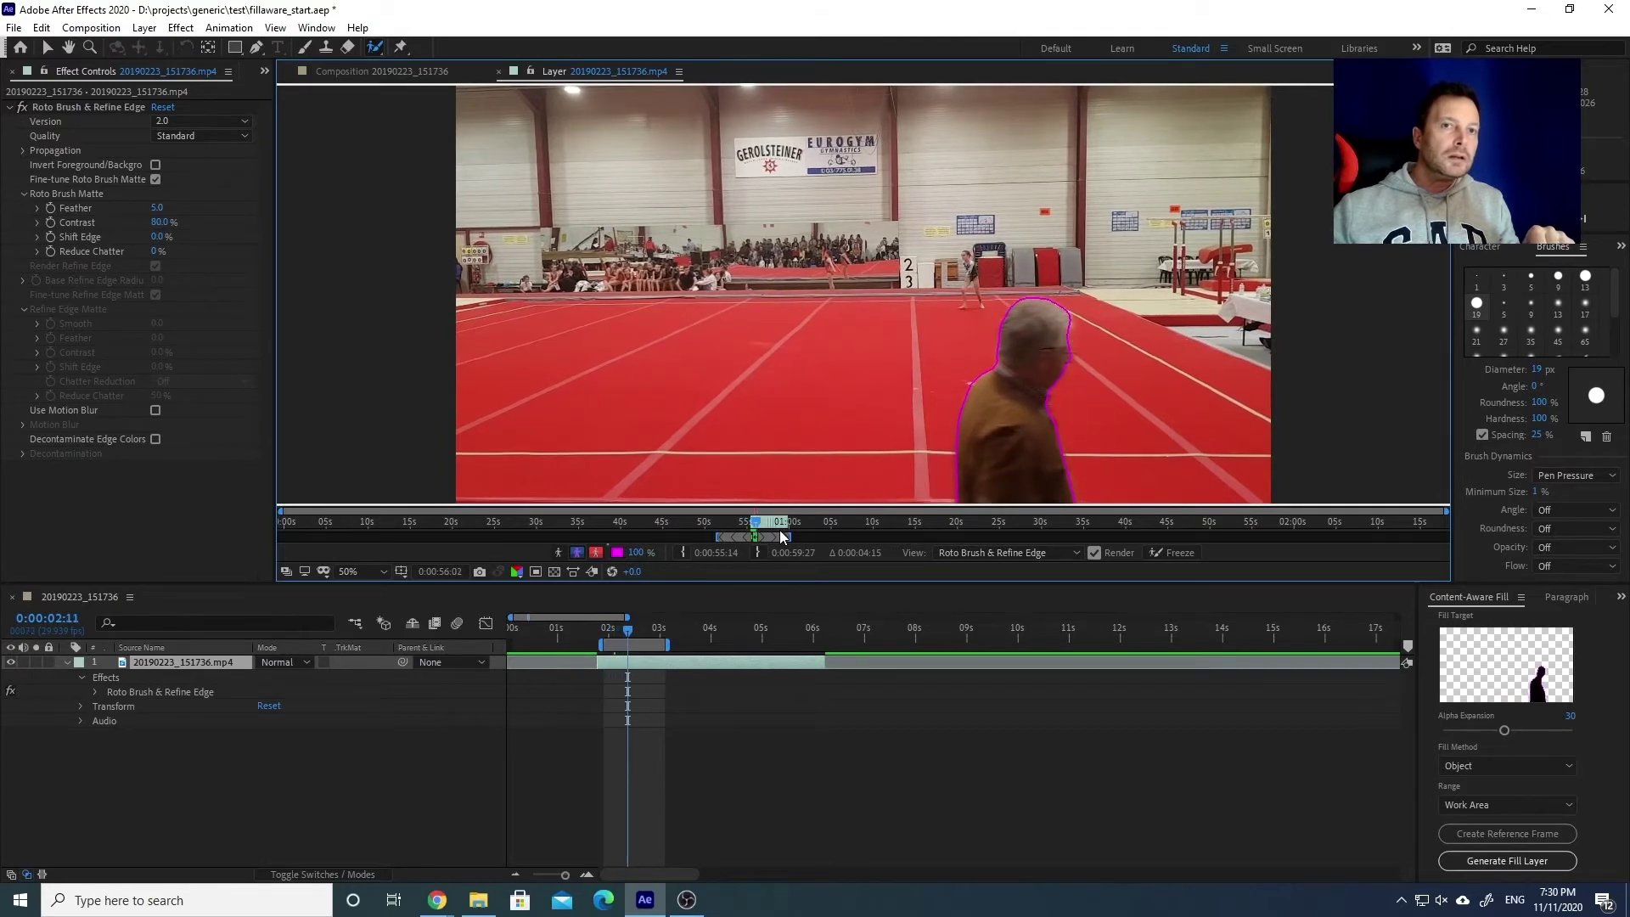
{"action": "key", "text": "Page_Down"}
{"action": "key", "text": "Page_Down"}
{"action": "key", "text": "Page_Down"}
{"action": "key", "text": "Page_Down"}
{"action": "key", "text": "Page_Down"}
{"action": "key", "text": "Page_Down"}
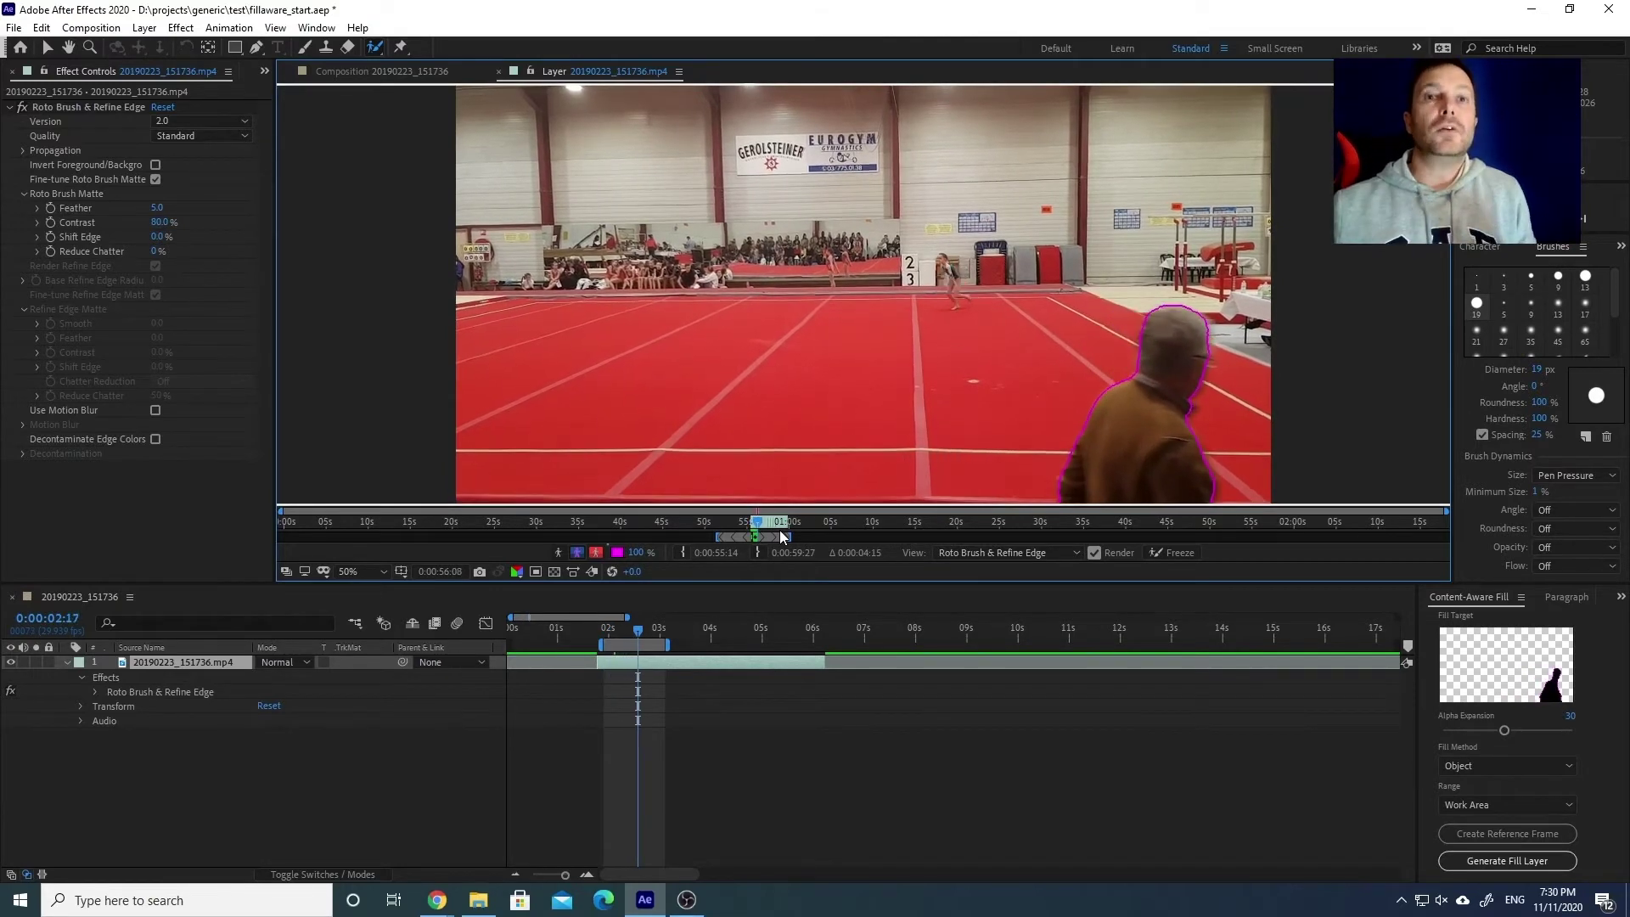
{"action": "key", "text": "Page_Down"}
{"action": "key", "text": "Page_Down"}
{"action": "key", "text": "Page_Down"}
{"action": "key", "text": "Page_Down"}
{"action": "key", "text": "Page_Down"}
{"action": "key", "text": "Page_Down"}
{"action": "key", "text": "Page_Down"}
{"action": "key", "text": "Page_Down"}
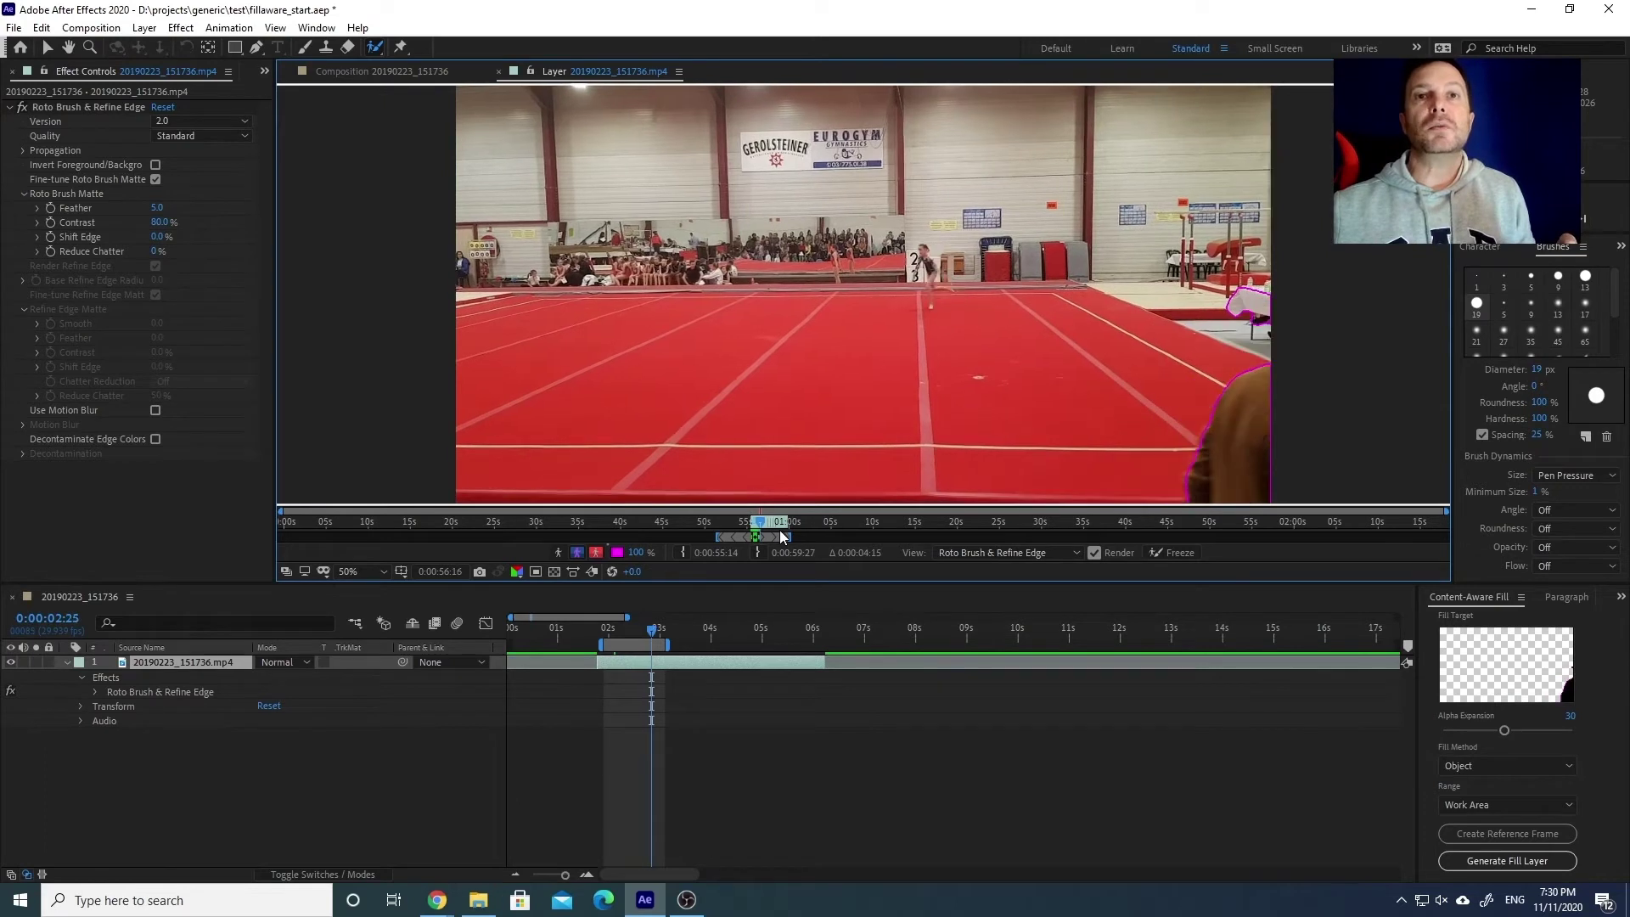
{"action": "key", "text": "Page_Up"}
{"action": "key", "text": "Page_Up"}
{"action": "key", "text": "Page_Up"}
{"action": "key", "text": "Page_Up"}
{"action": "key", "text": "Page_Up"}
{"action": "key", "text": "Page_Up"}
{"action": "key", "text": "Page_Up"}
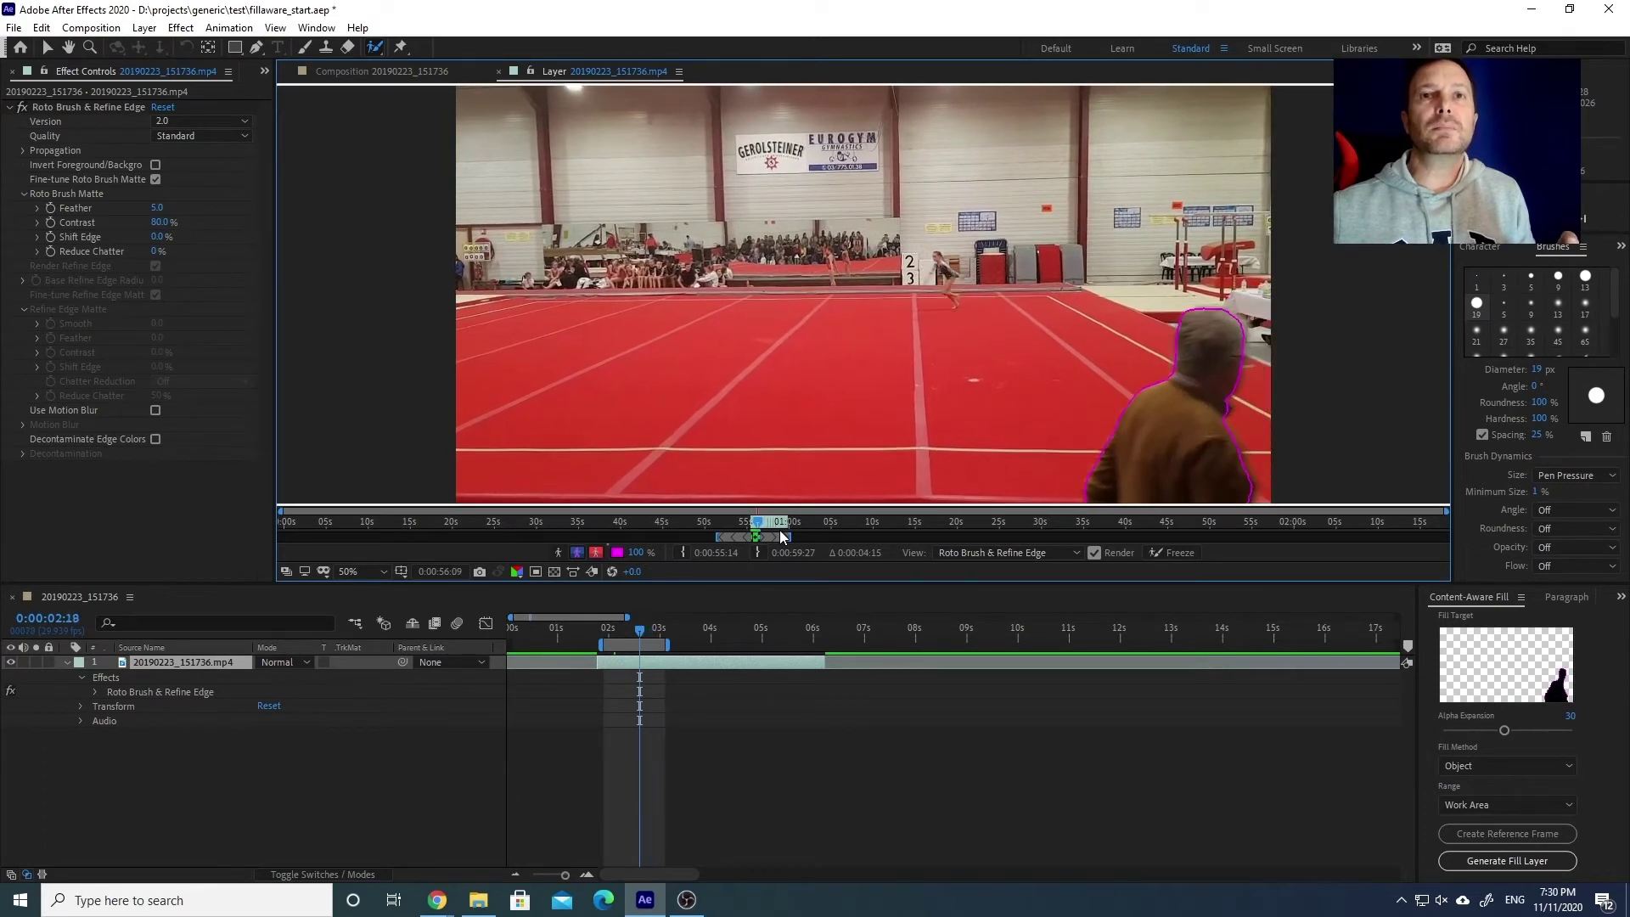
{"action": "key", "text": "Page_Up"}
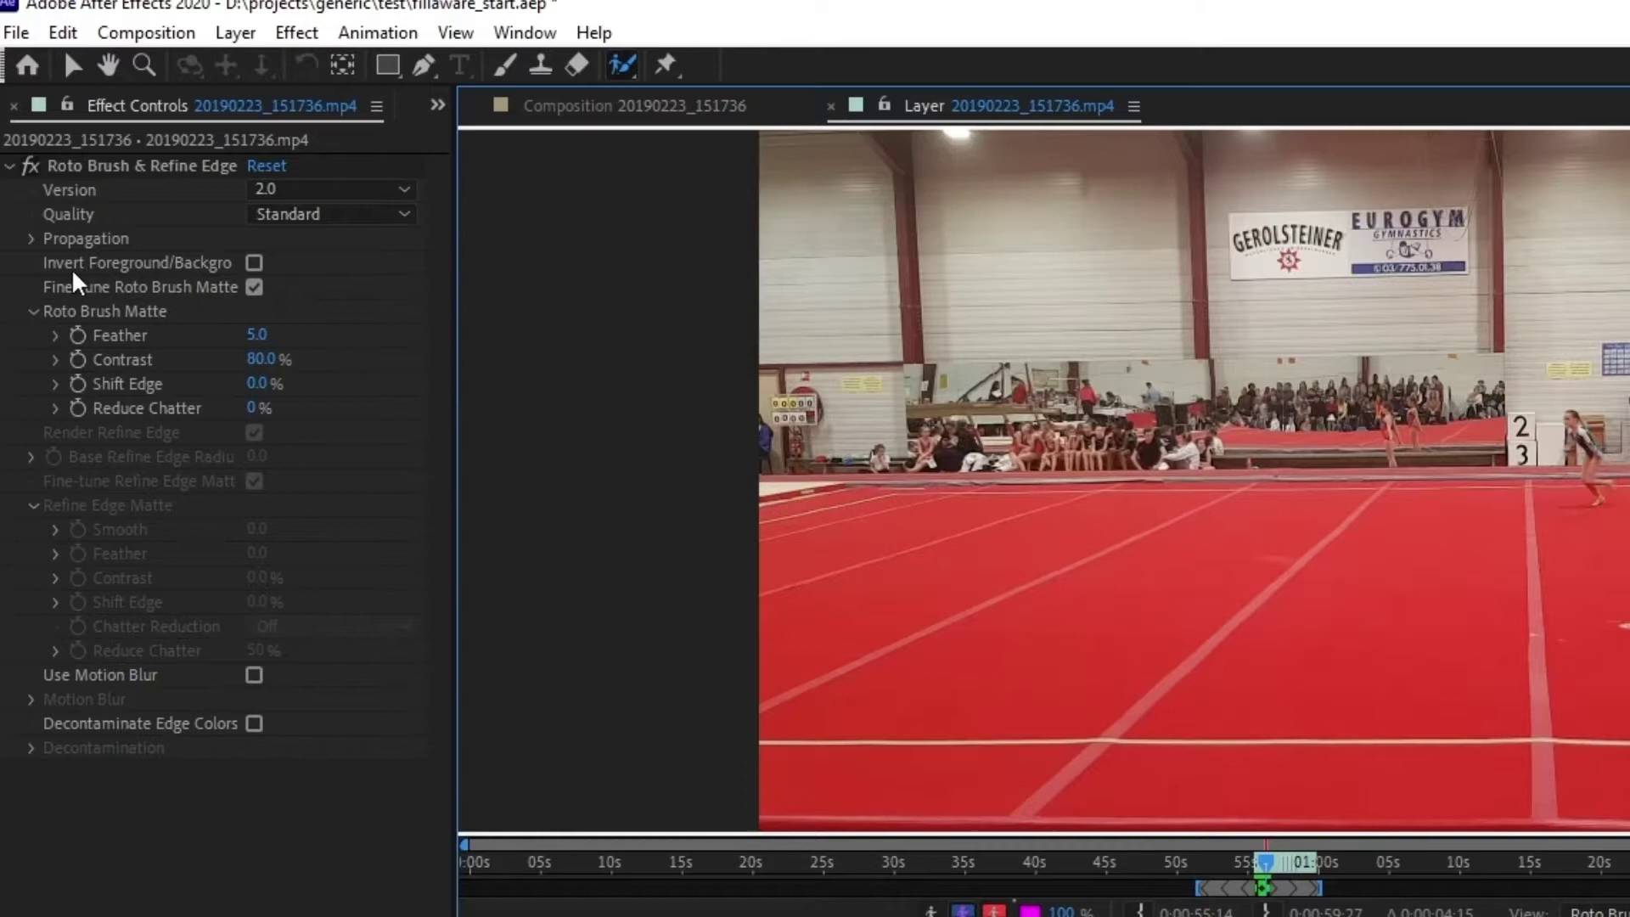
Step: Check Invert Foreground/Background and preview the man's black silhouette in the composition around 0:00:02:05
{"action": "left_click", "coordinate": [254, 263]}
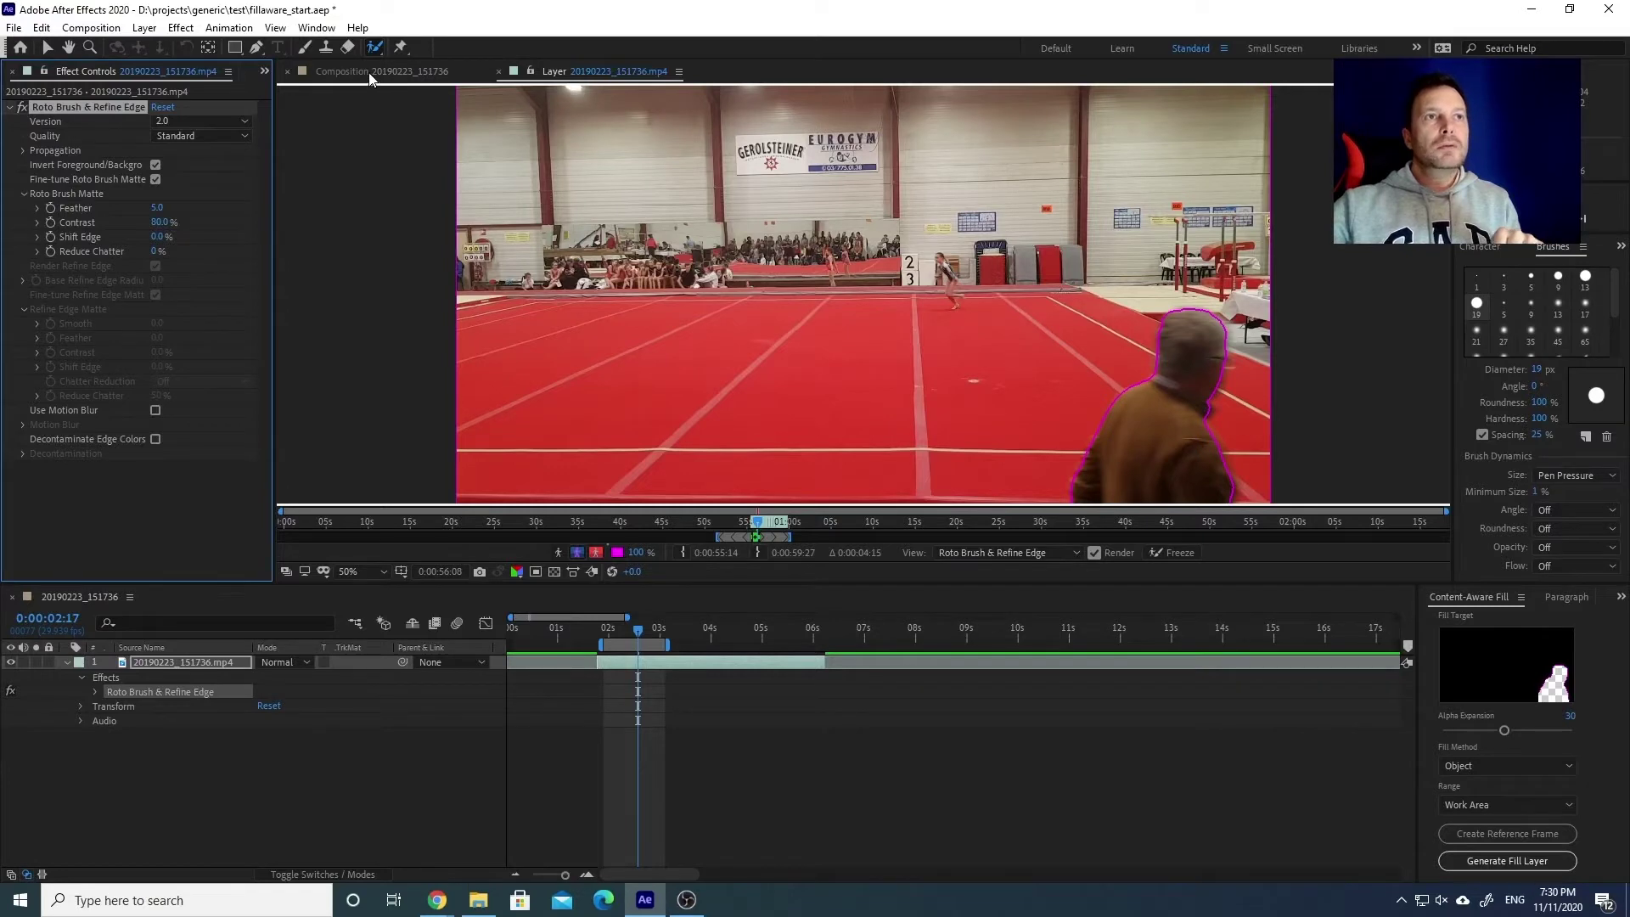
{"action": "left_click", "coordinate": [368, 73]}
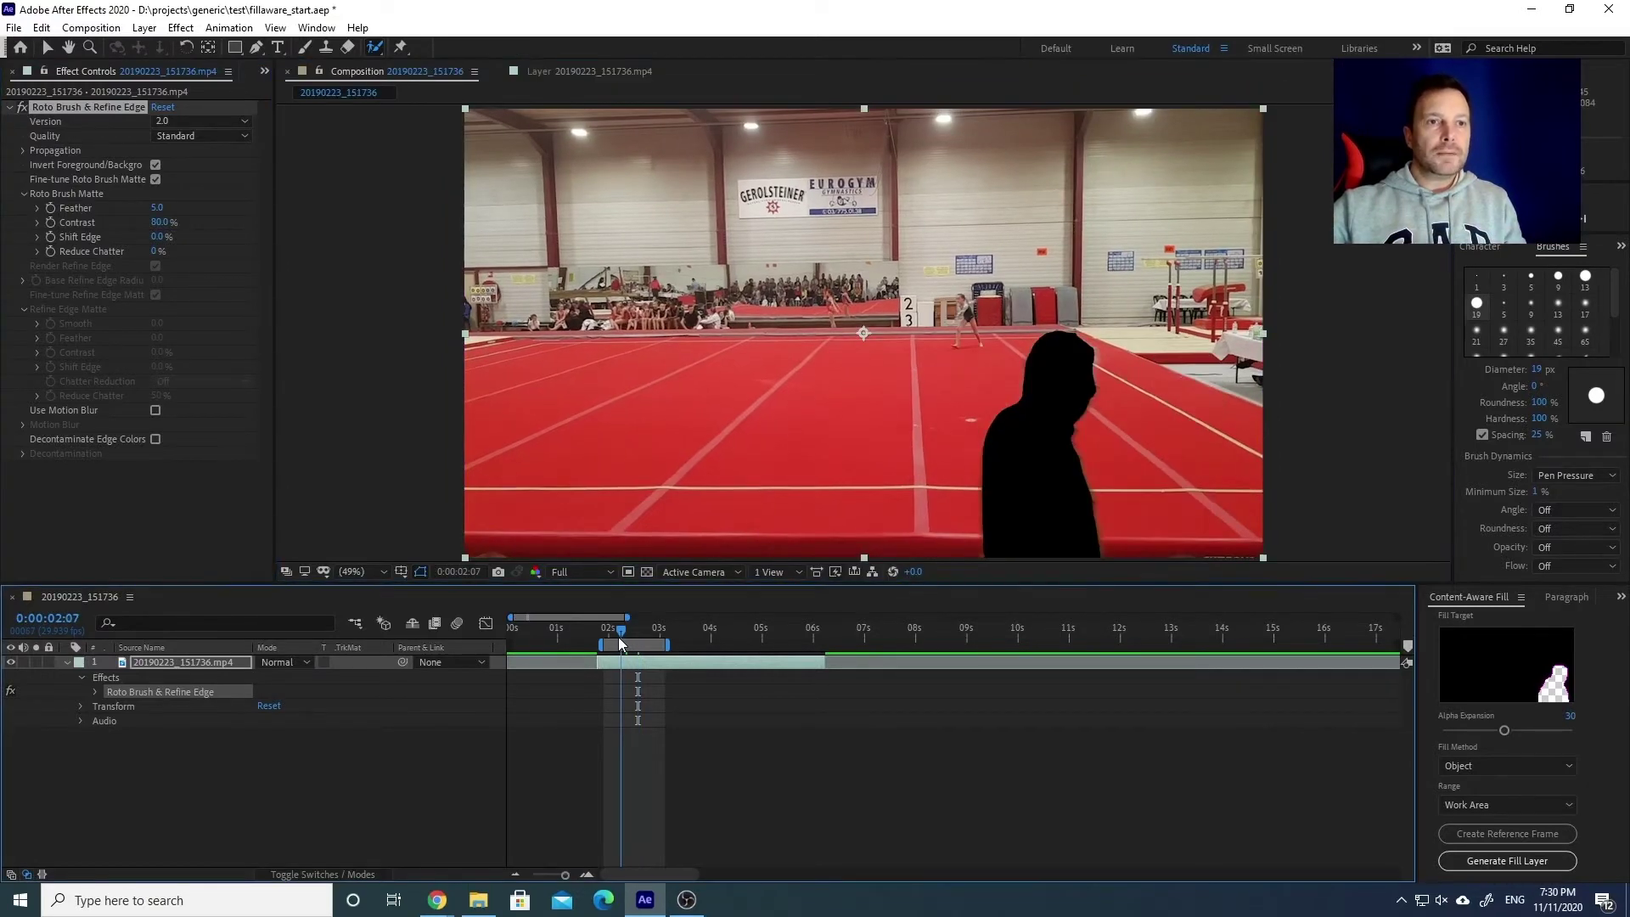
{"action": "left_click", "coordinate": [618, 637]}
{"action": "key", "text": "space"}
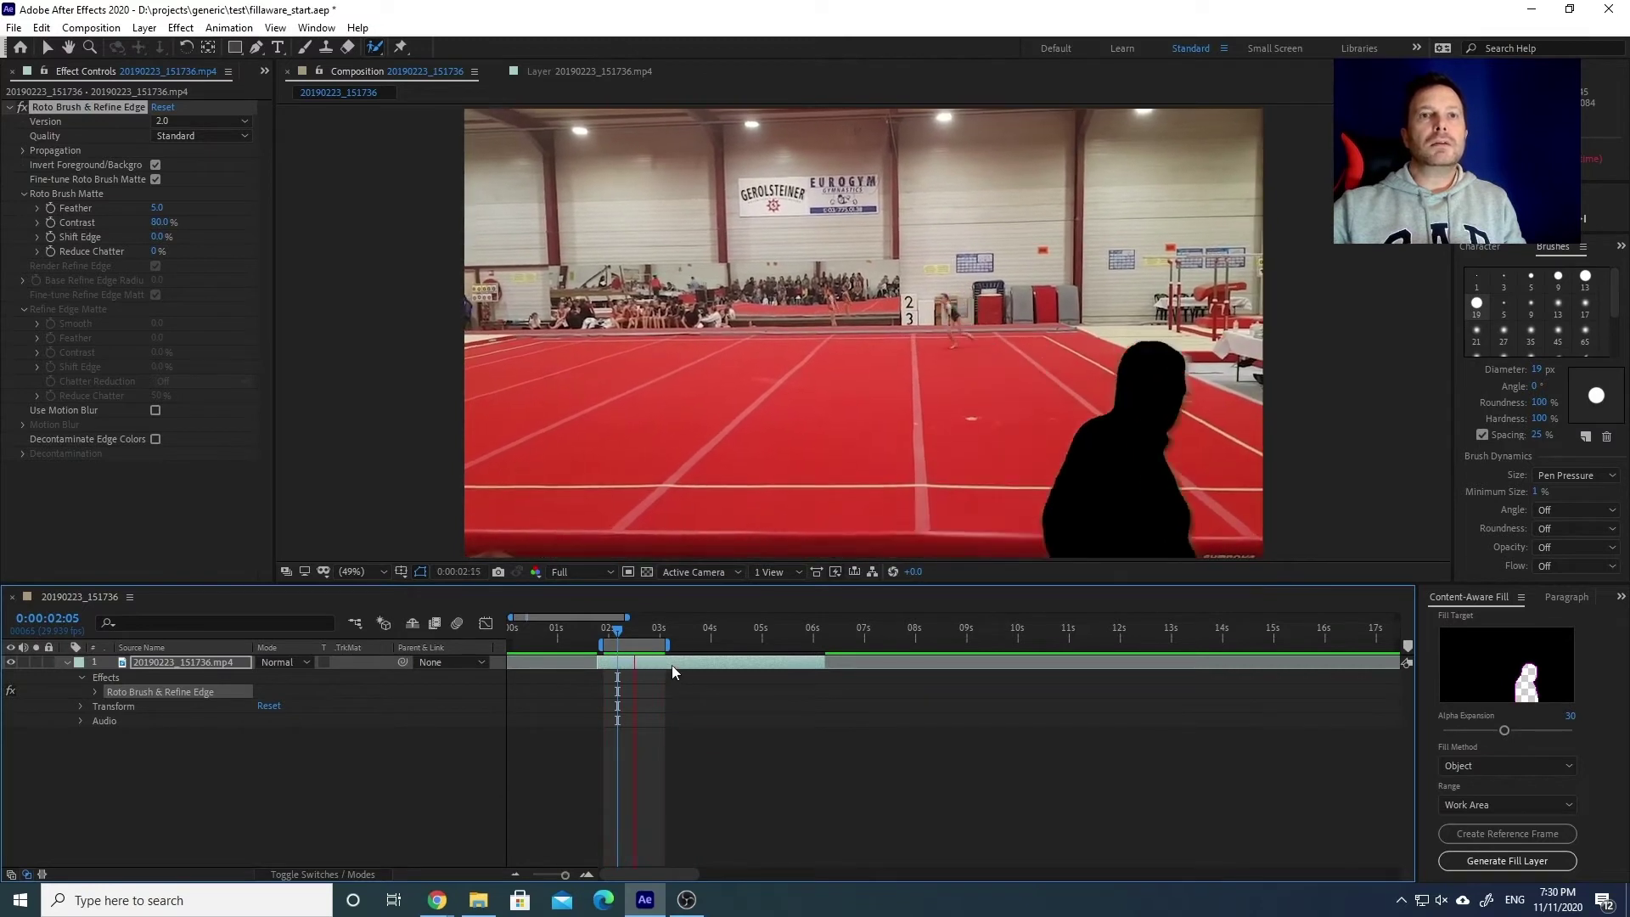
{"action": "left_click", "coordinate": [611, 633]}
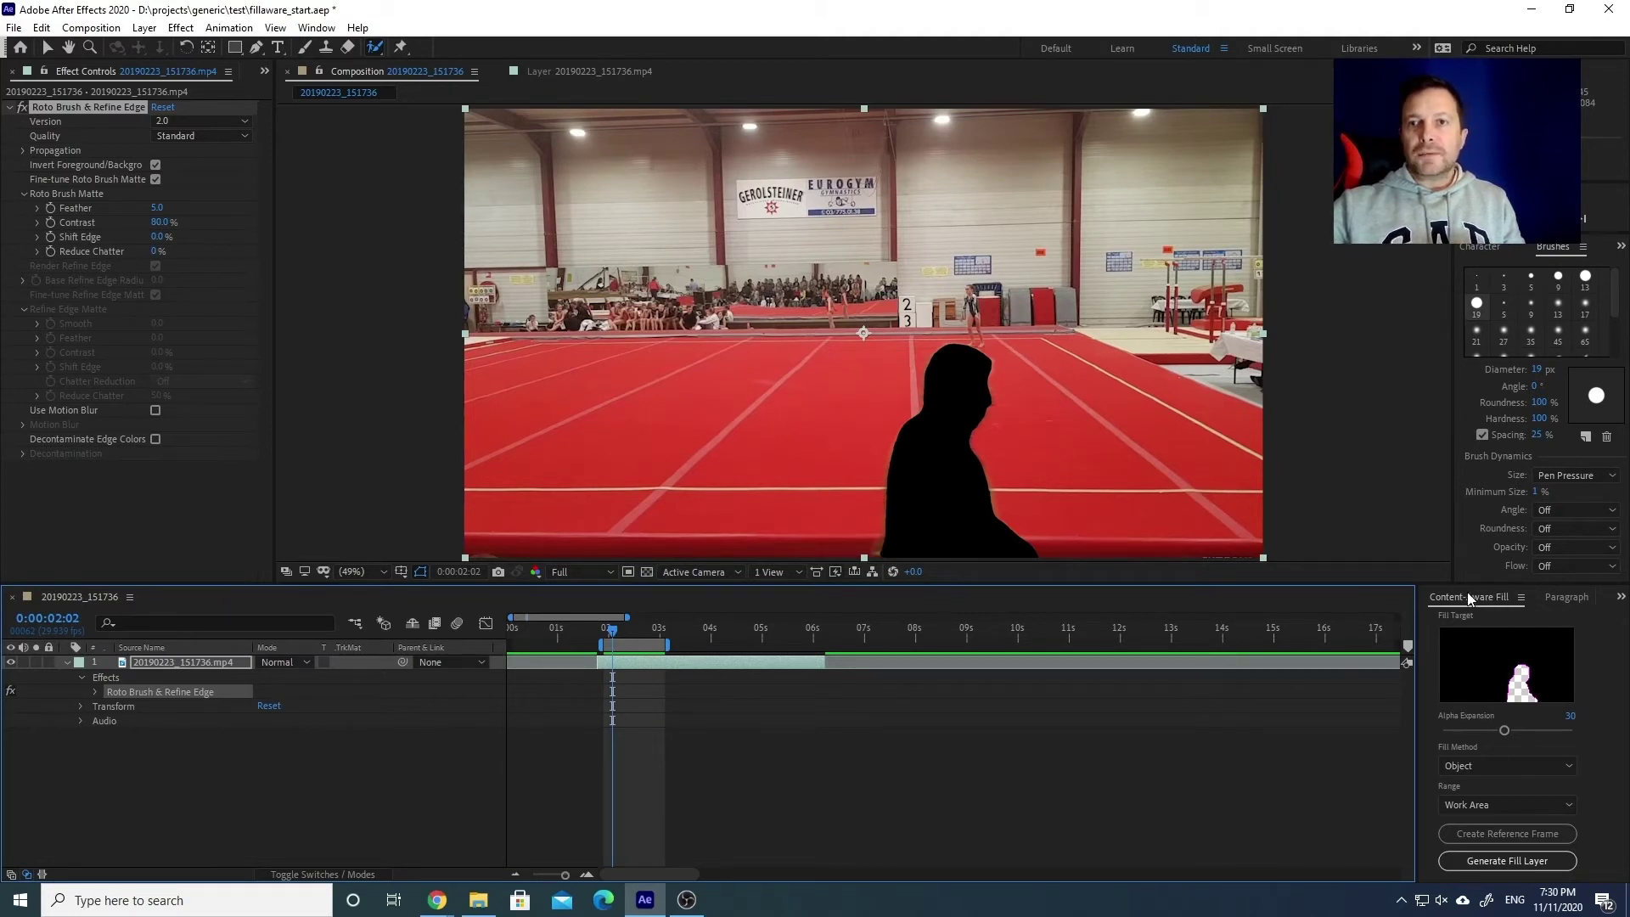
{"action": "left_click", "coordinate": [315, 27]}
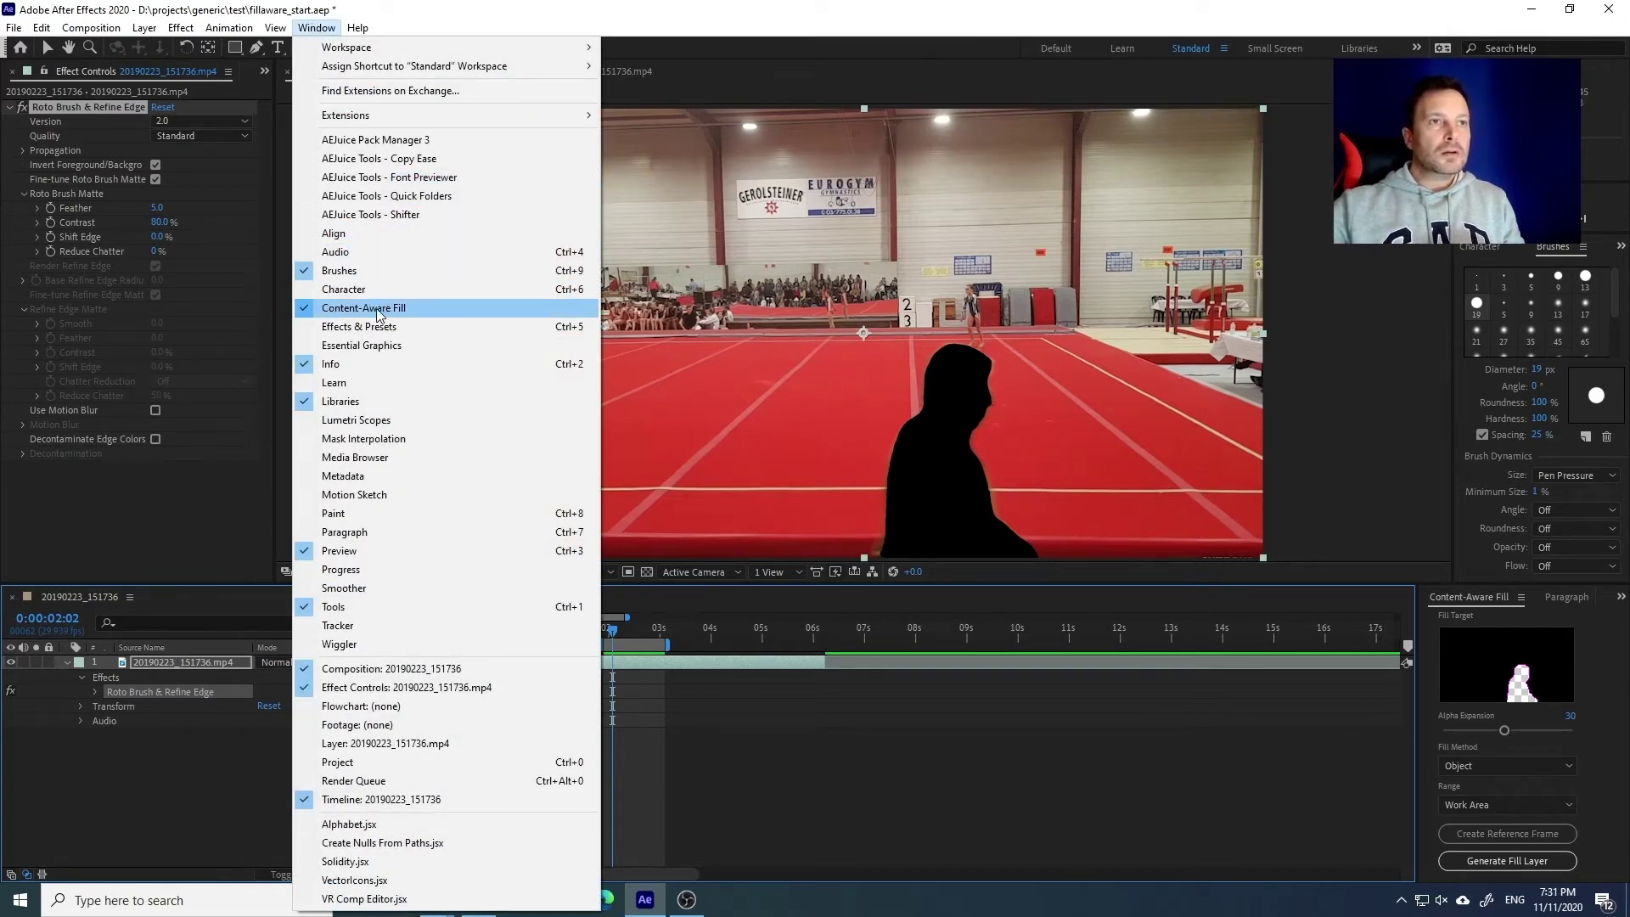
{"action": "left_click", "coordinate": [406, 308]}
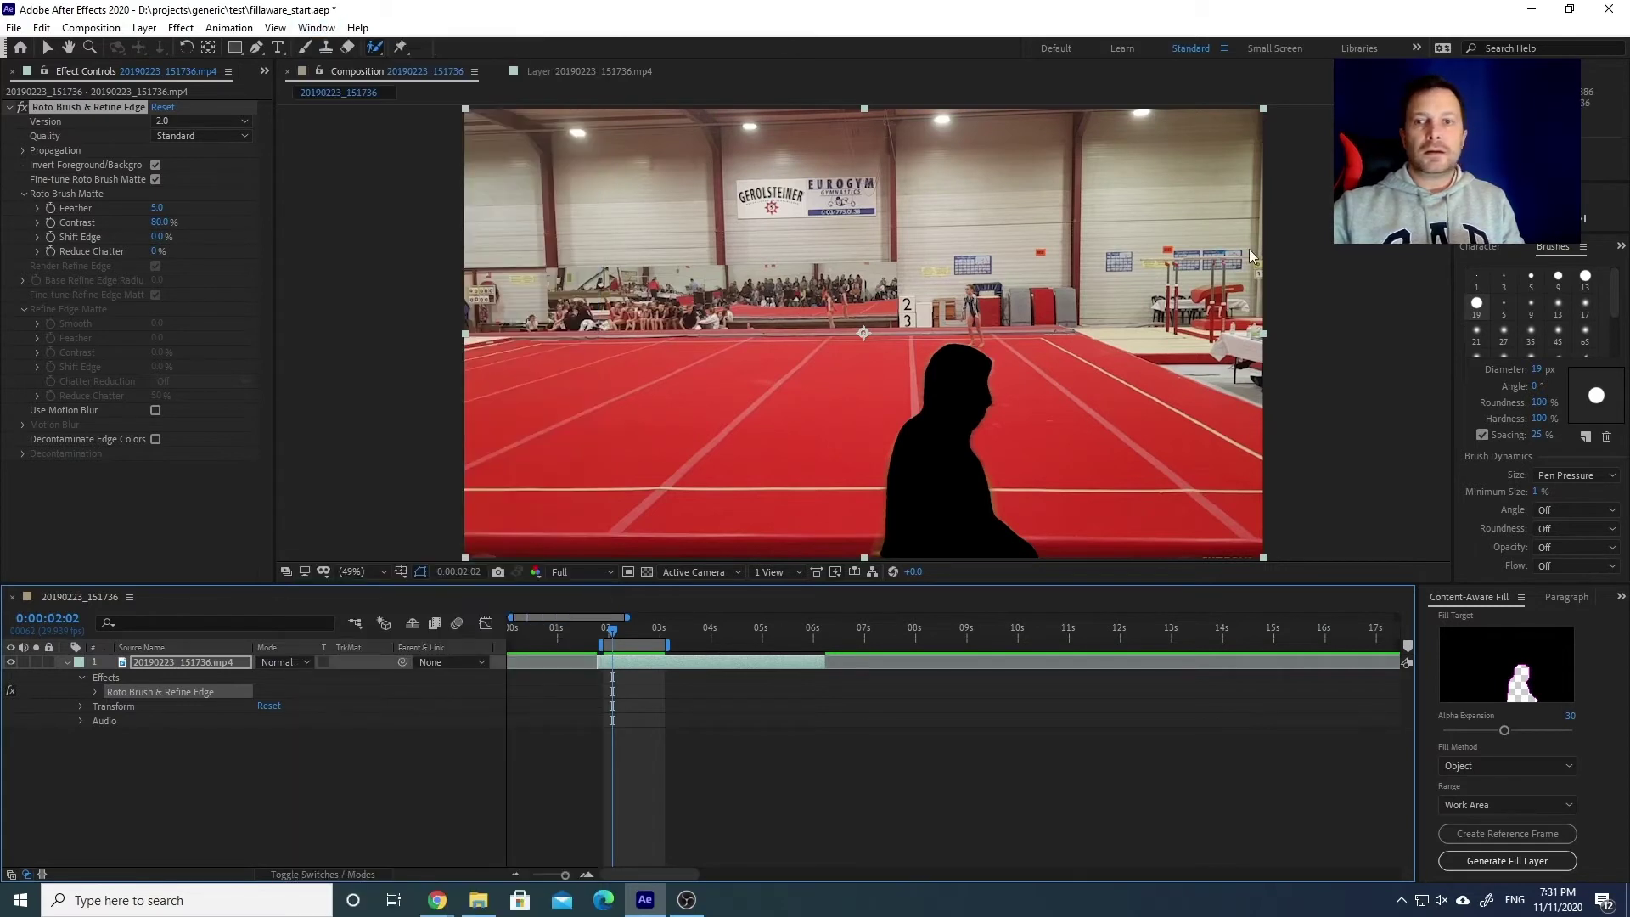
{"action": "left_click_drag", "start_coordinate": [1502, 730], "coordinate": [1444, 731]}
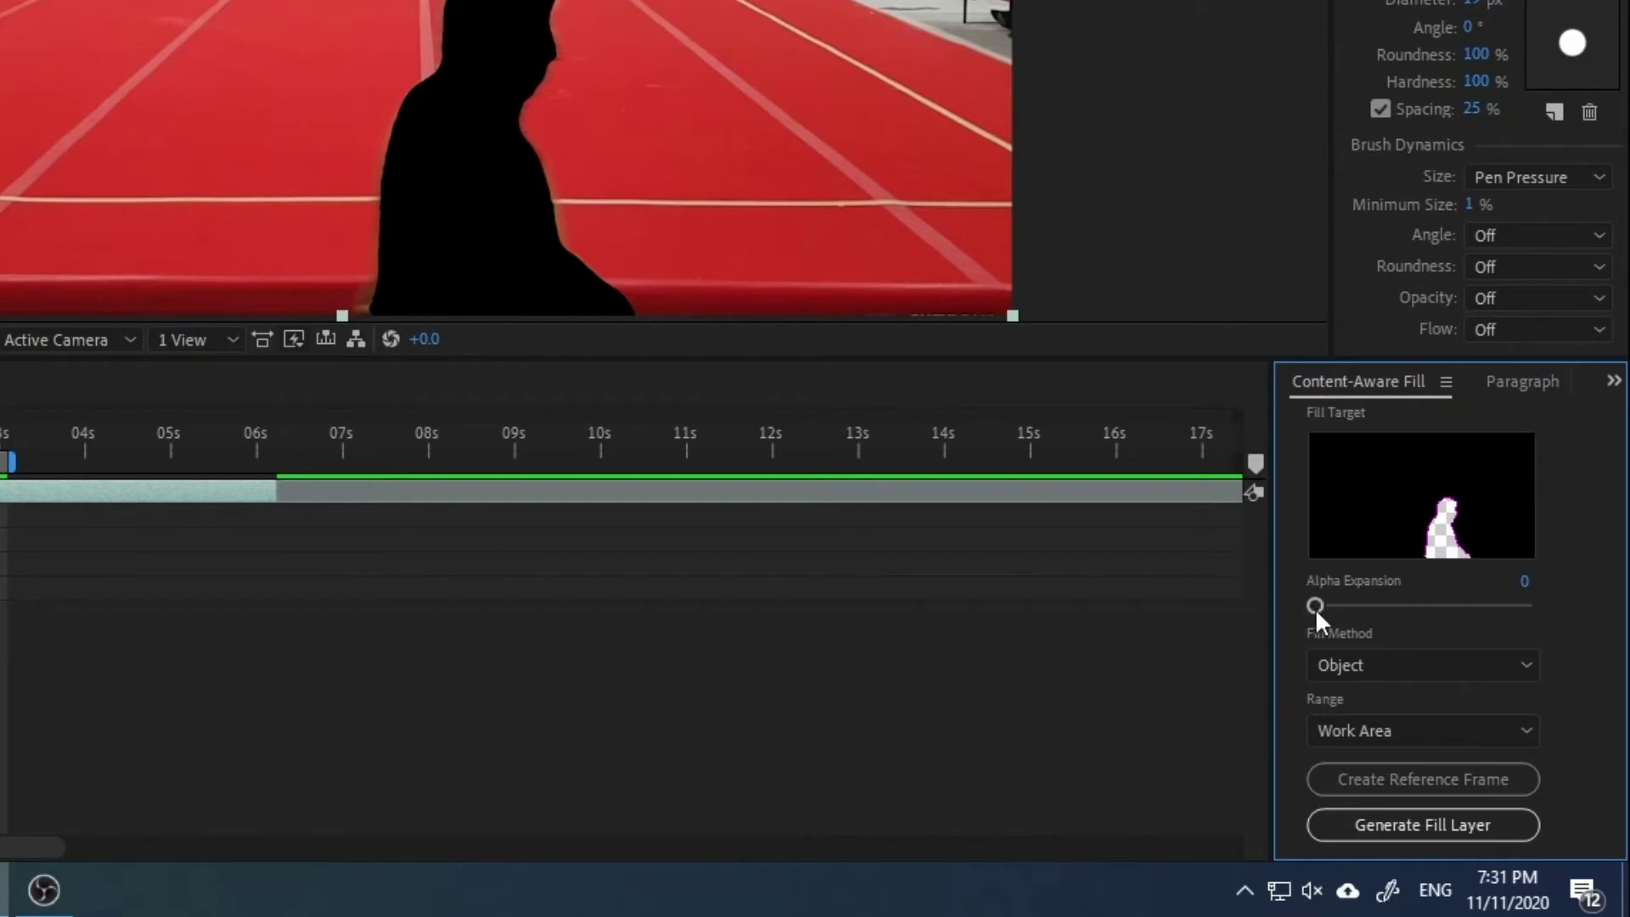
{"action": "left_click_drag", "start_coordinate": [1316, 608], "coordinate": [1418, 613]}
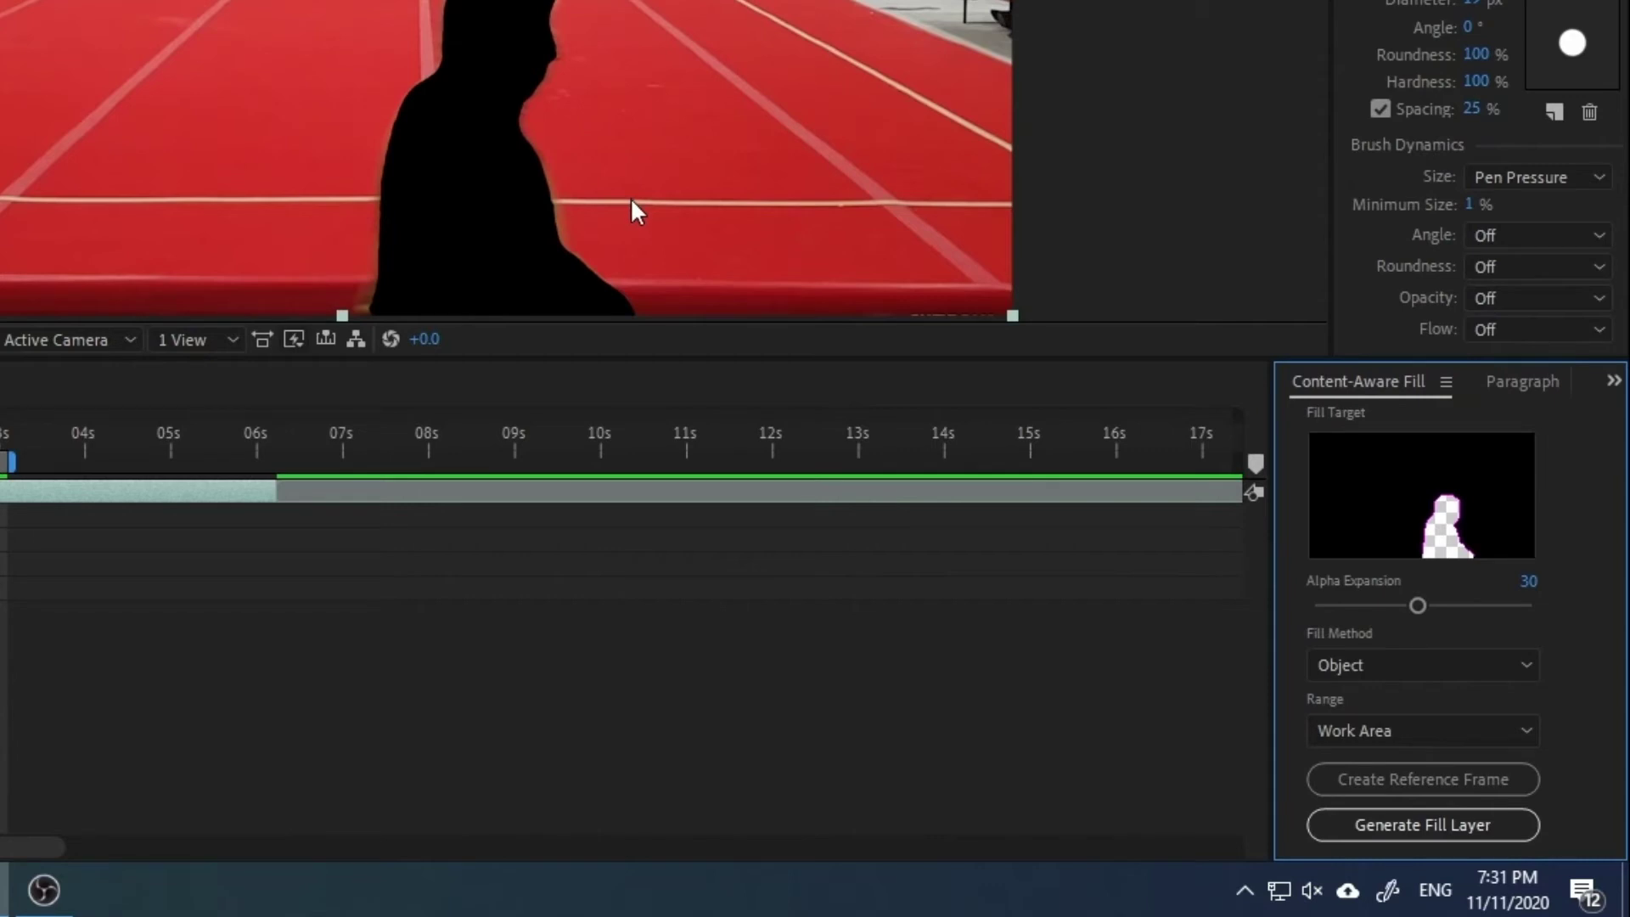
{"action": "left_click", "coordinate": [1383, 671]}
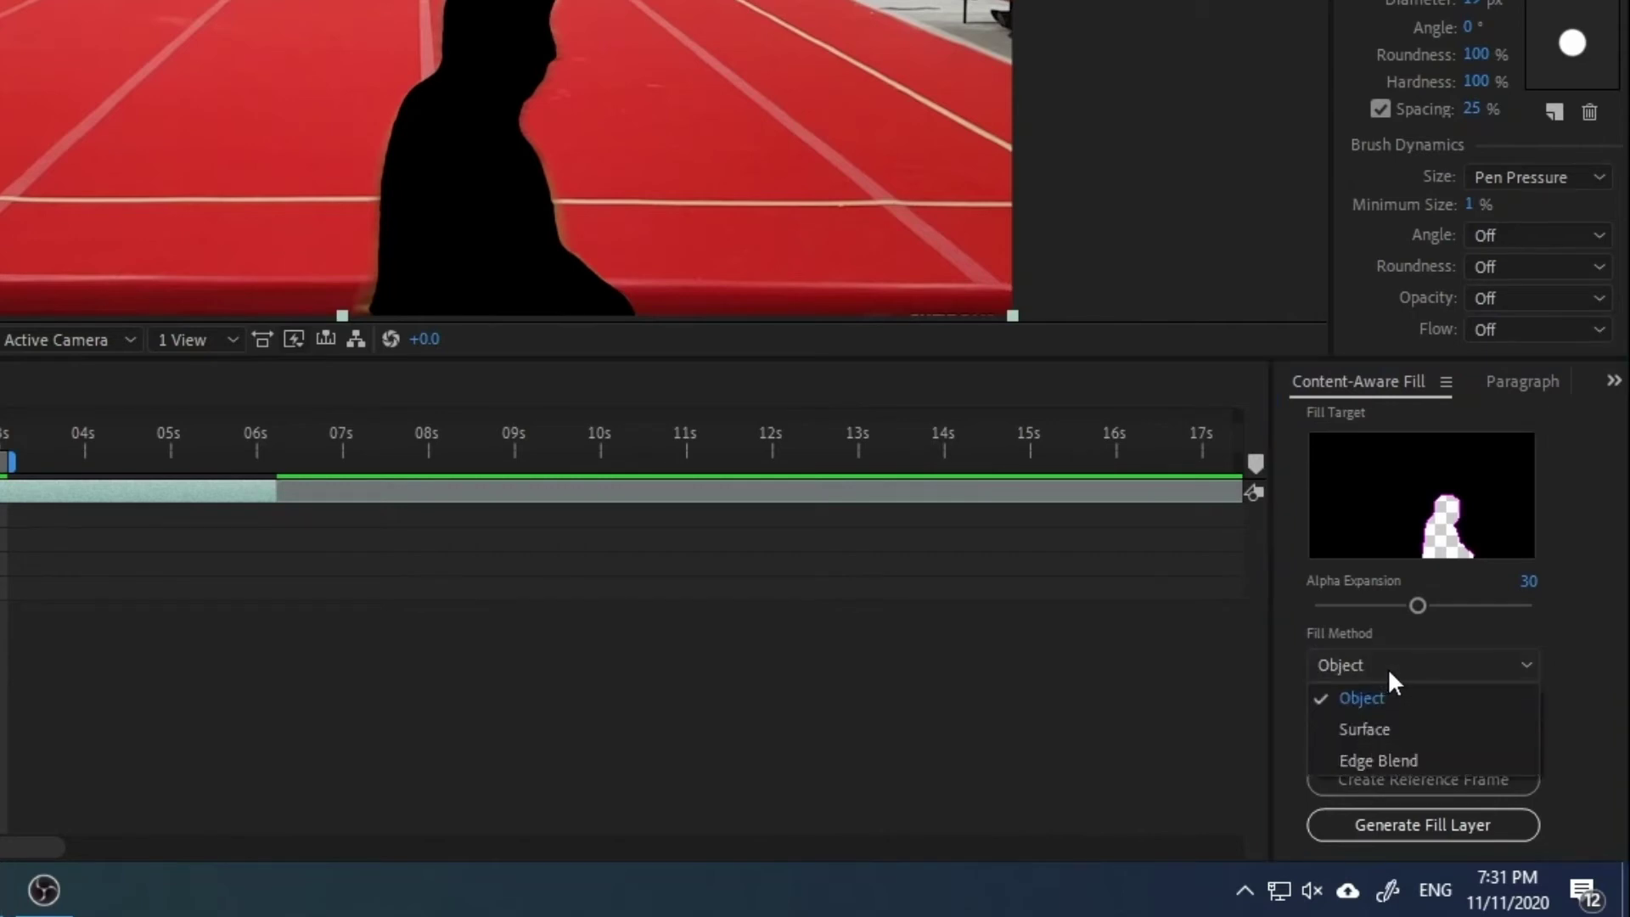
{"action": "left_click", "coordinate": [1388, 670]}
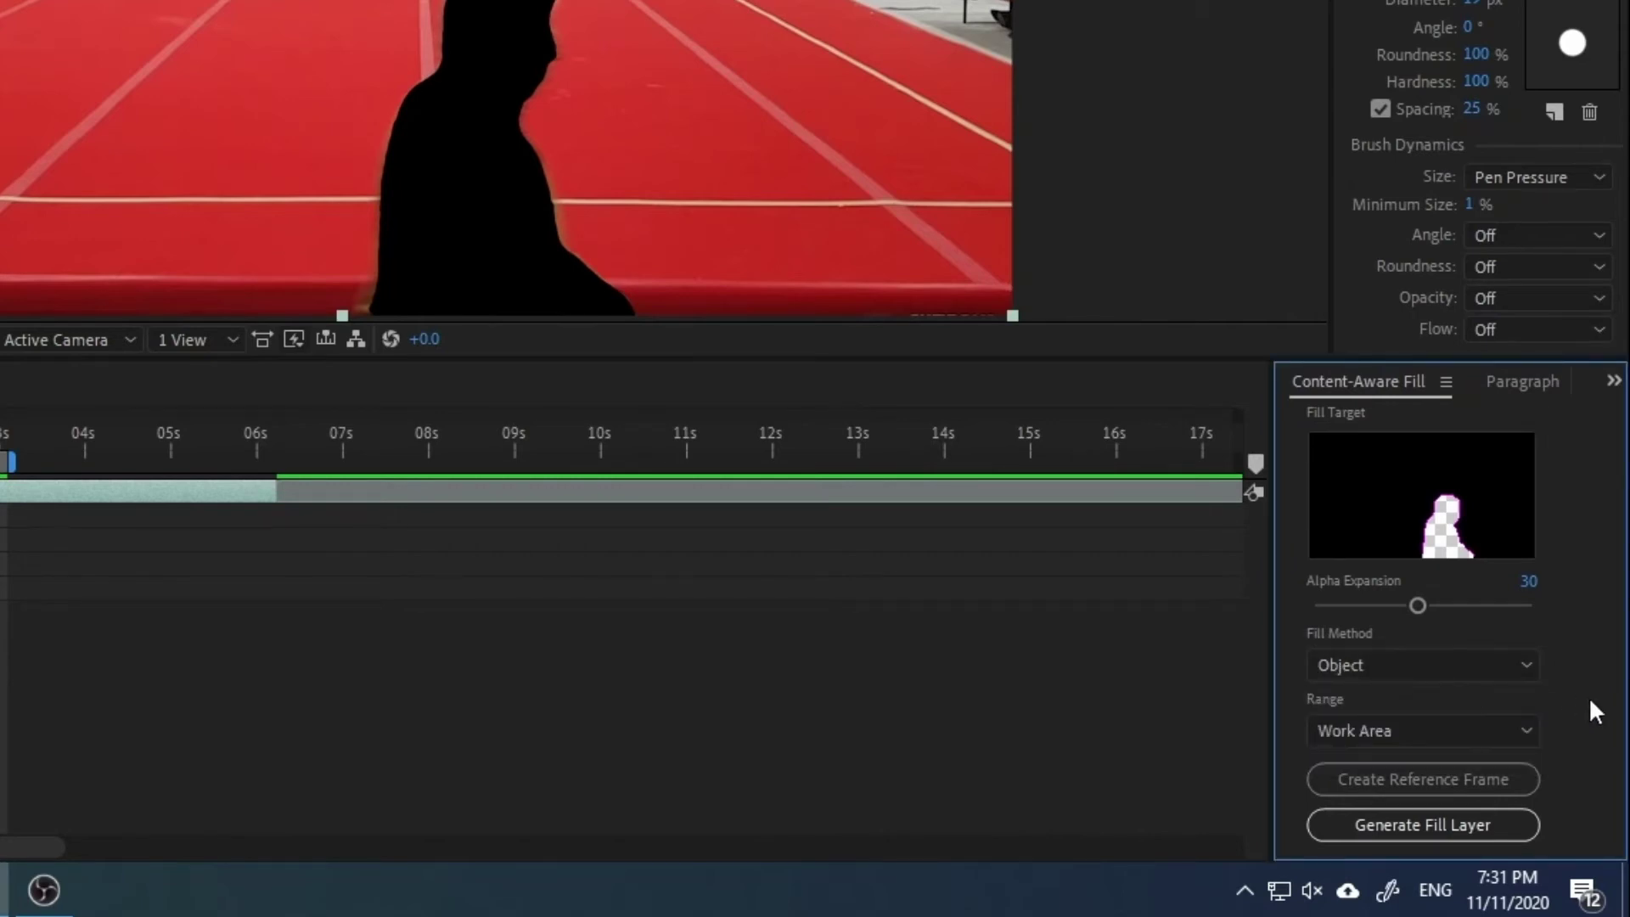
Step: Generate the Fill [57-92].png layer, preview the man filled away, and select the new layer
{"action": "left_click", "coordinate": [1424, 824]}
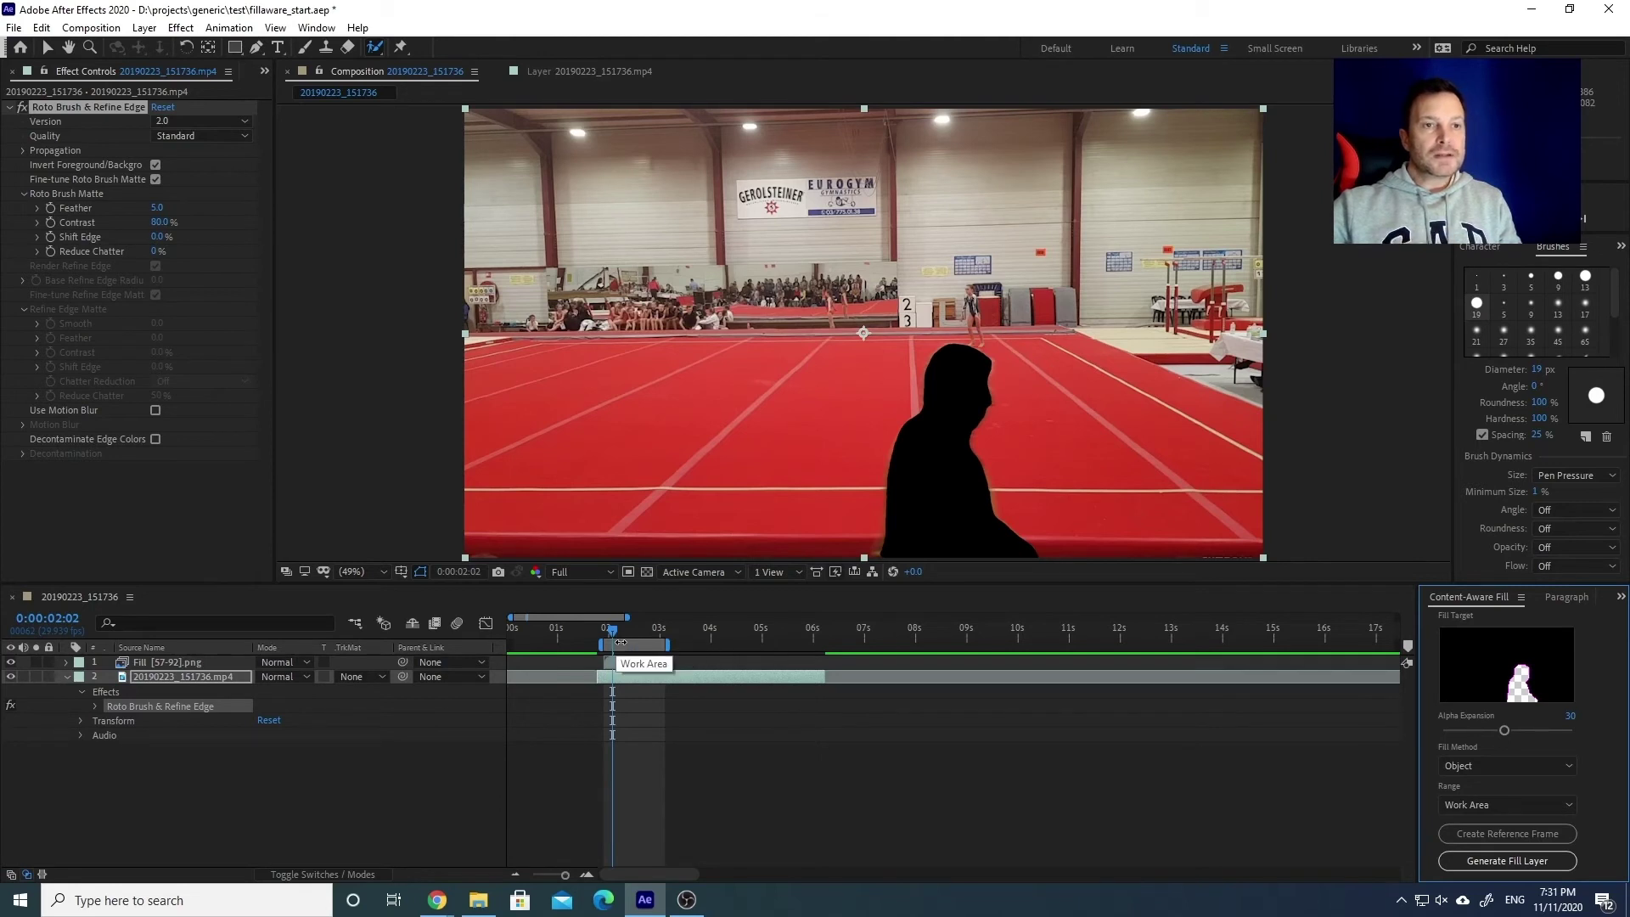
{"action": "key", "text": "space"}
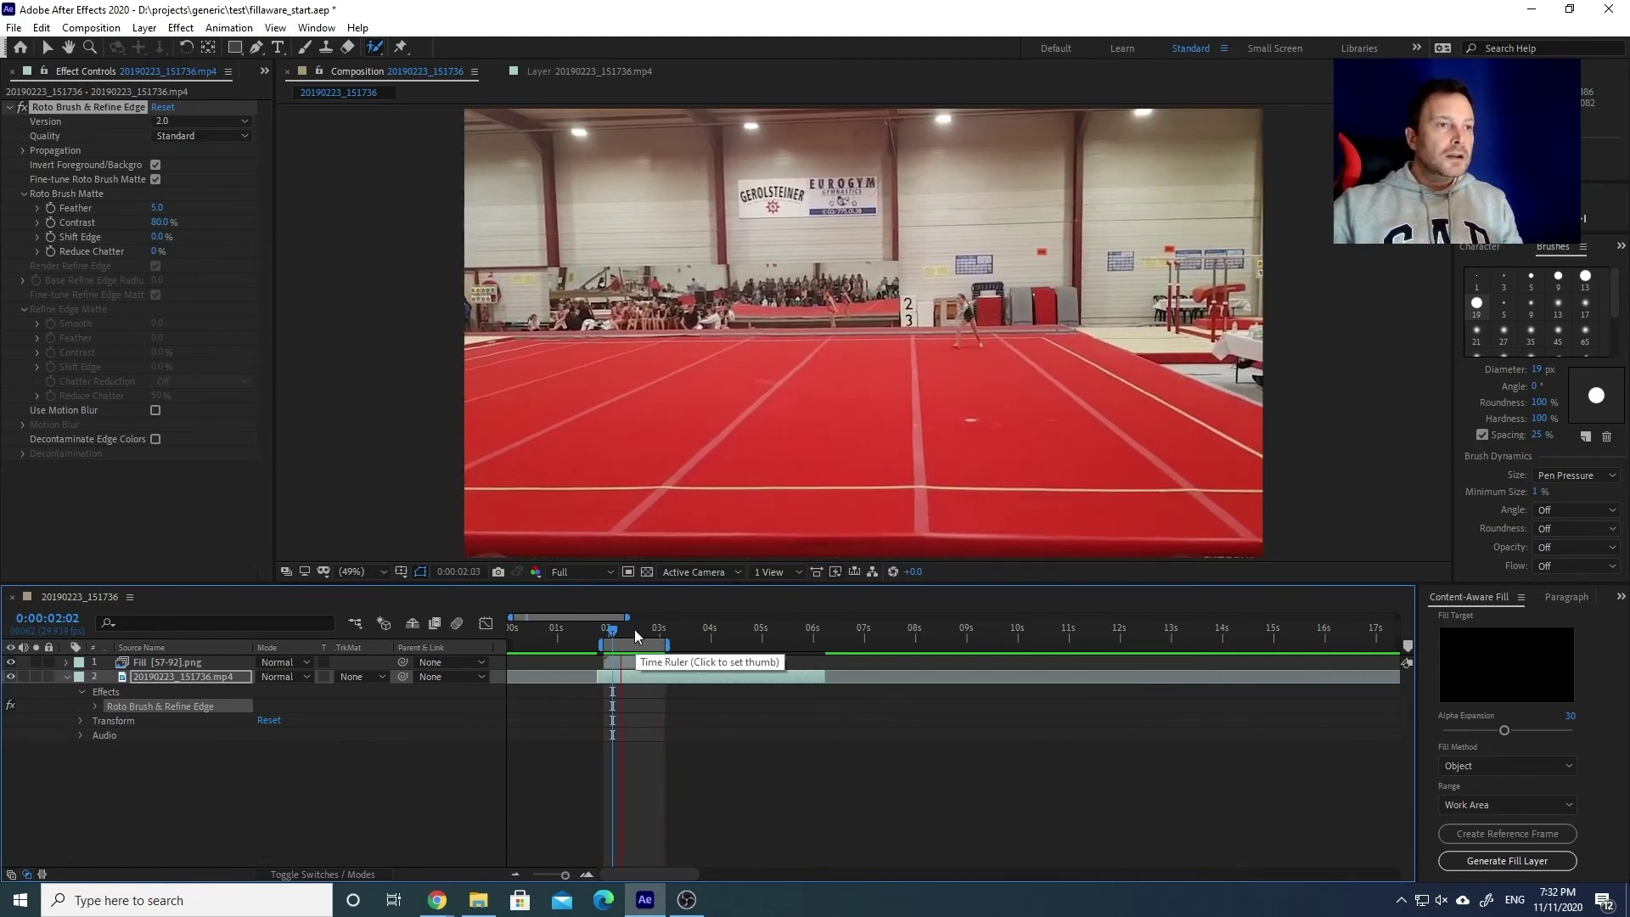
{"action": "left_click", "coordinate": [633, 629]}
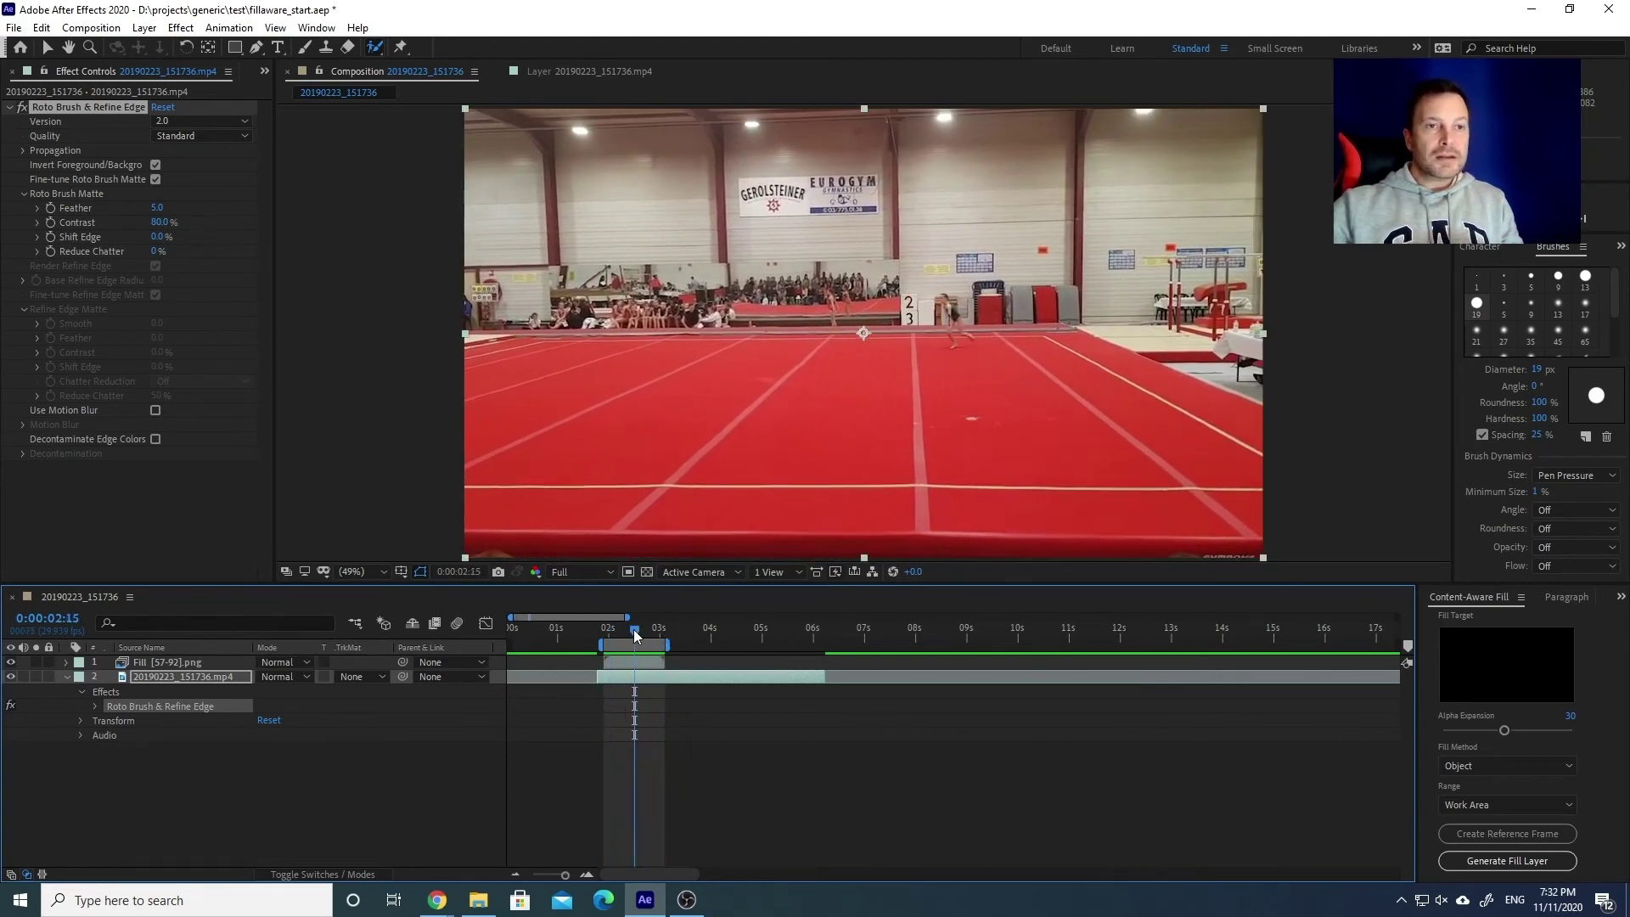
{"action": "left_click", "coordinate": [165, 662]}
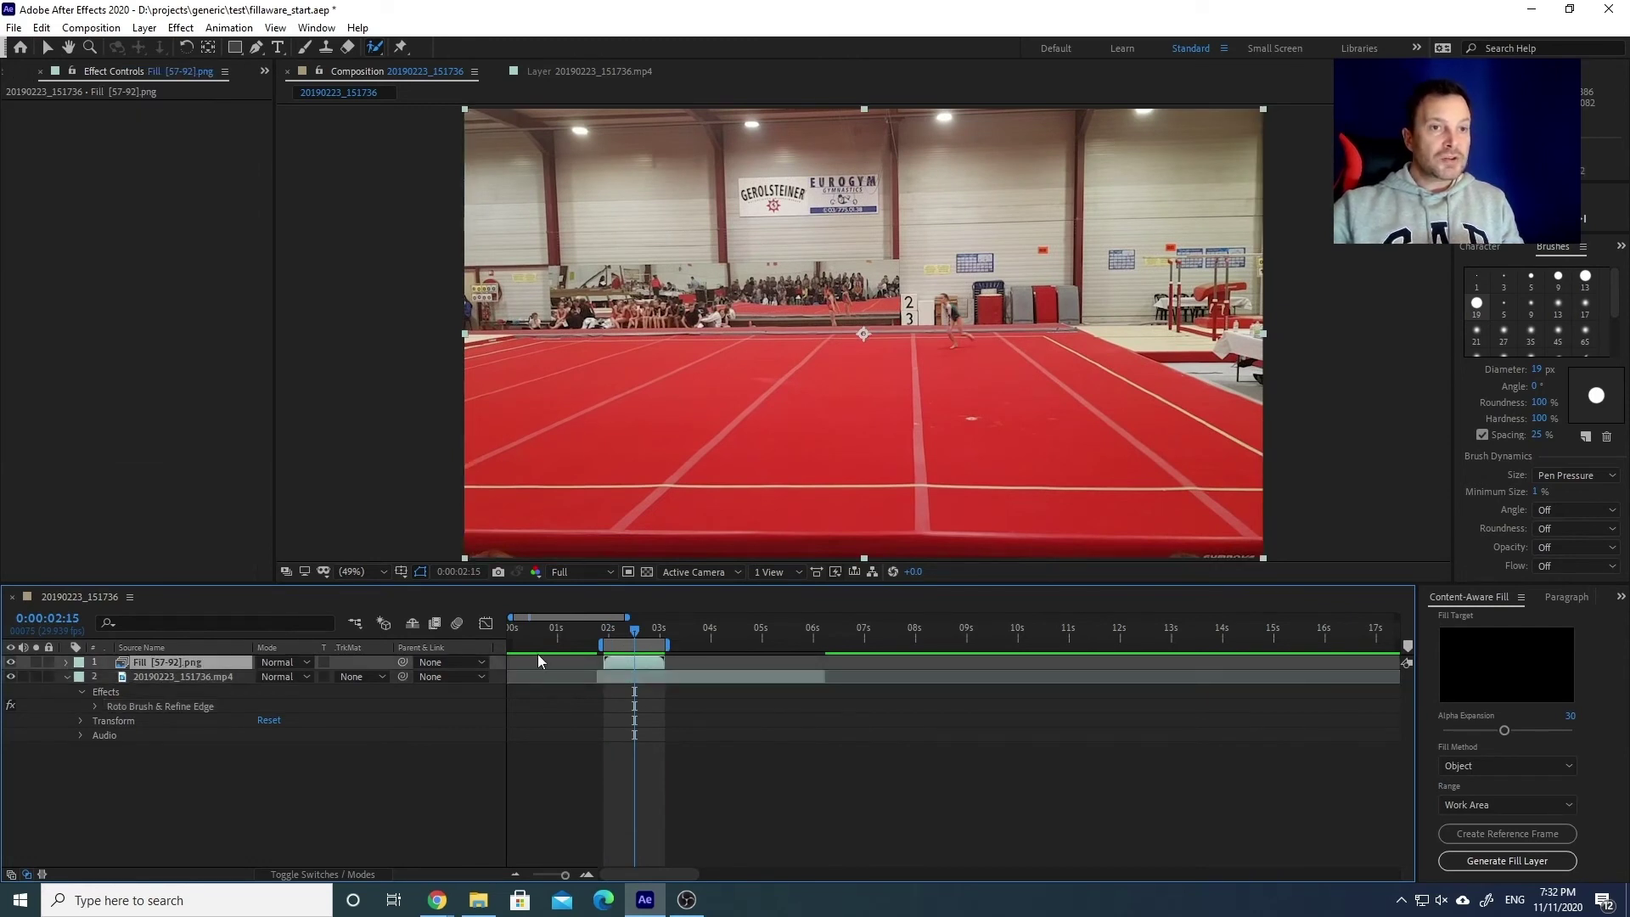
{"action": "mouse_move", "coordinate": [634, 627]}
{"action": "left_mouse_down"}
{"action": "mouse_move", "coordinate": [607, 632]}
{"action": "mouse_move", "coordinate": [642, 630]}
{"action": "left_mouse_up"}
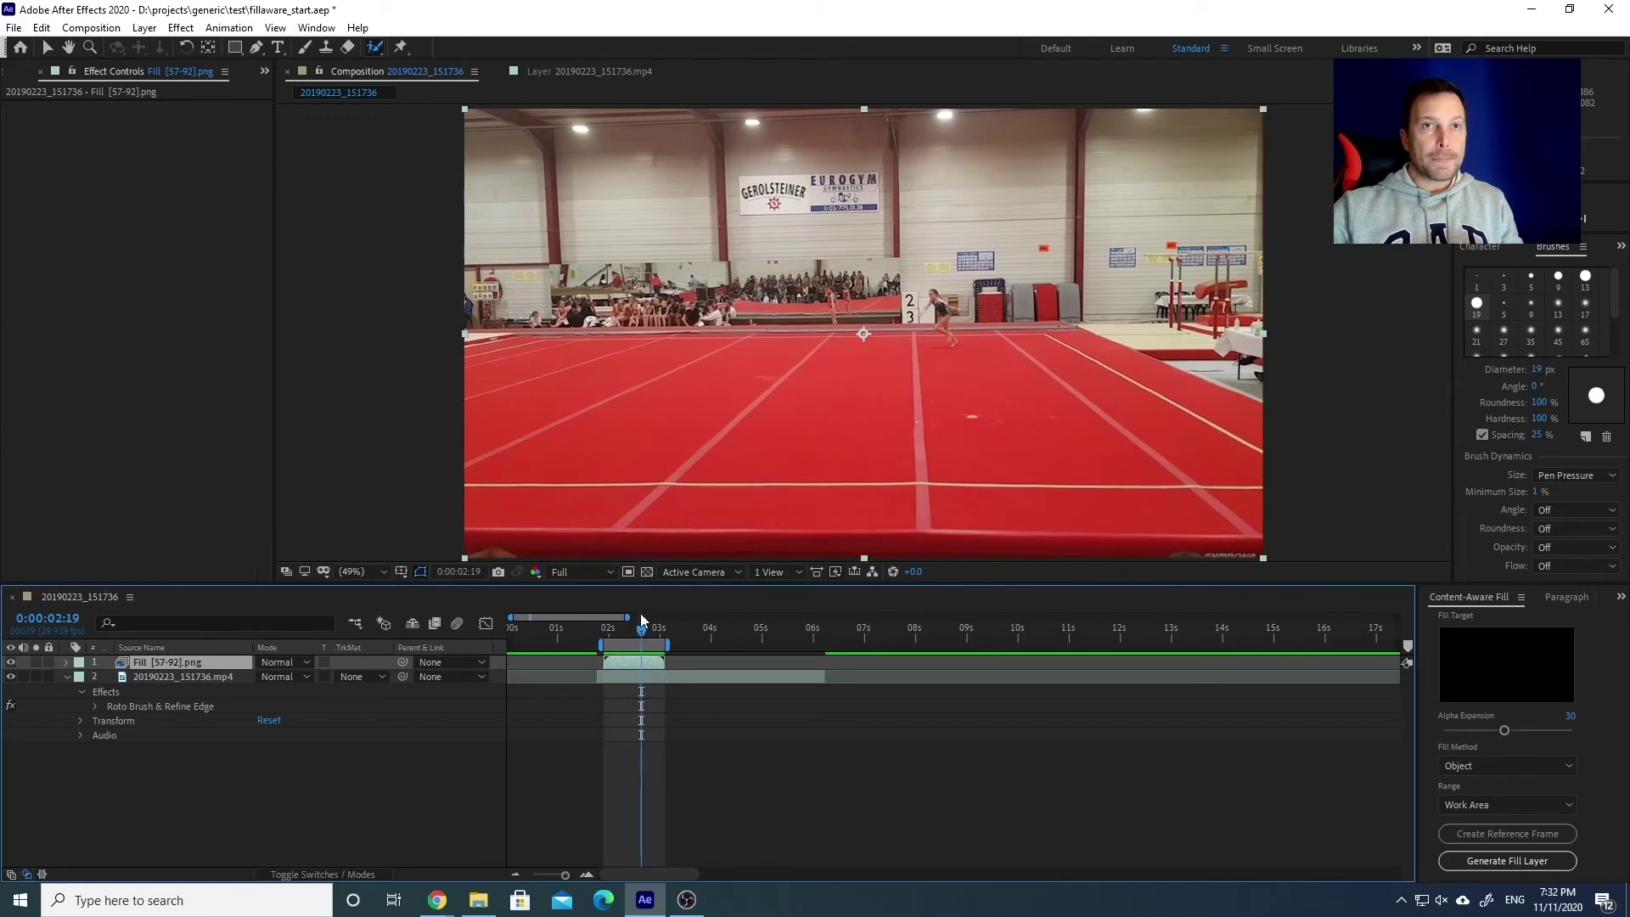
{"action": "left_click", "coordinate": [10, 678]}
{"action": "left_click", "coordinate": [144, 679]}
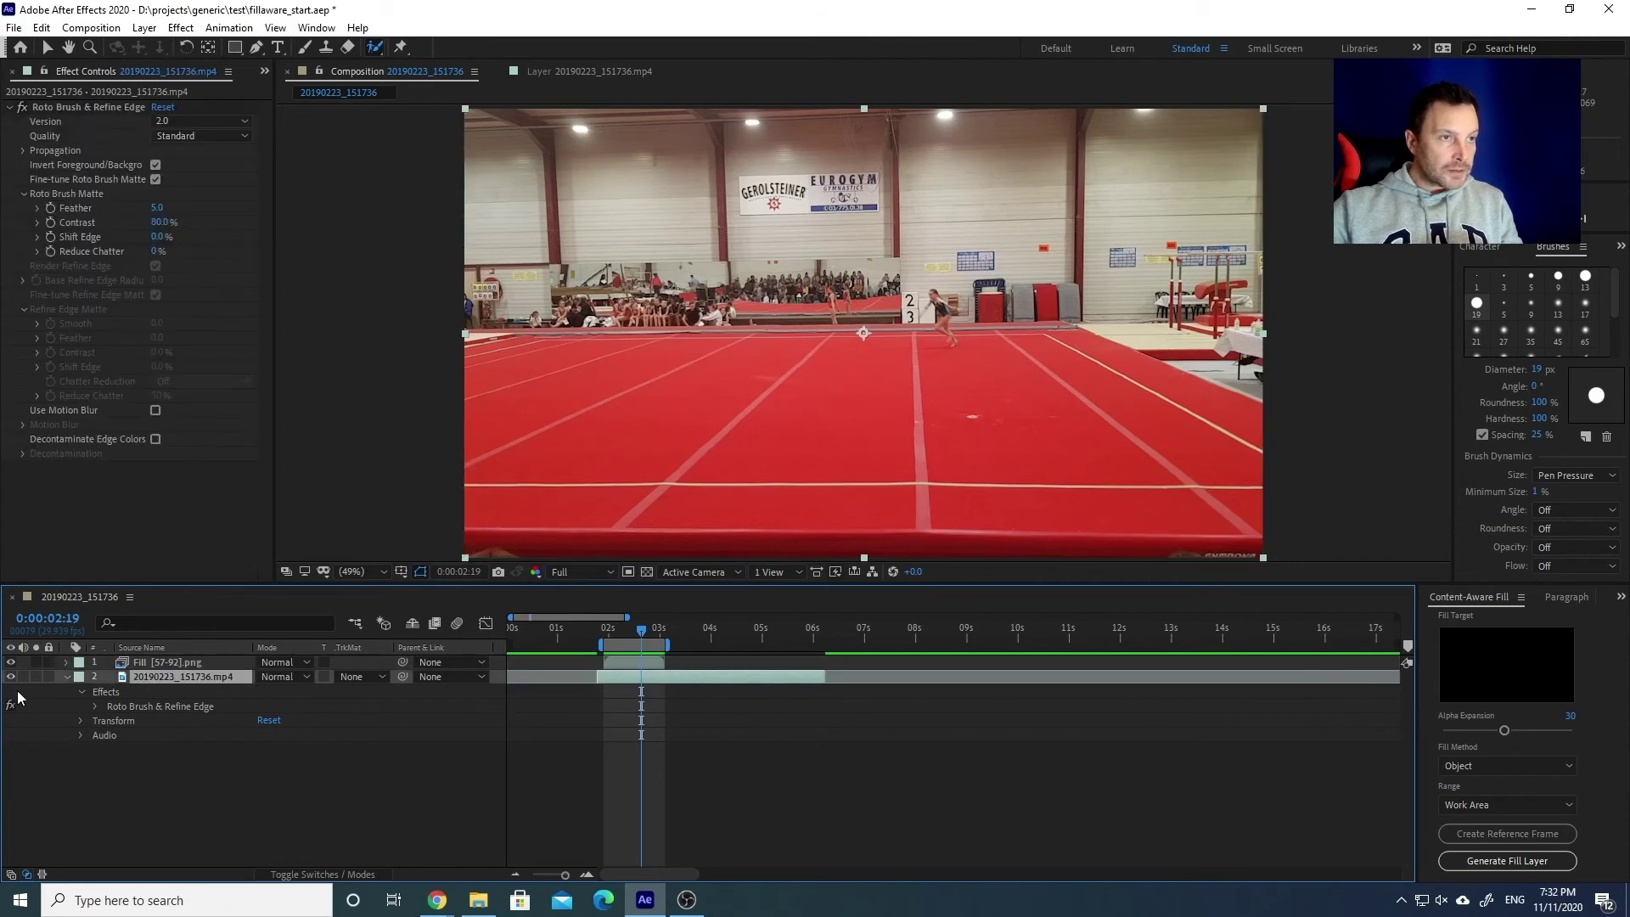
{"action": "left_click_drag", "start_coordinate": [618, 631], "coordinate": [607, 630]}
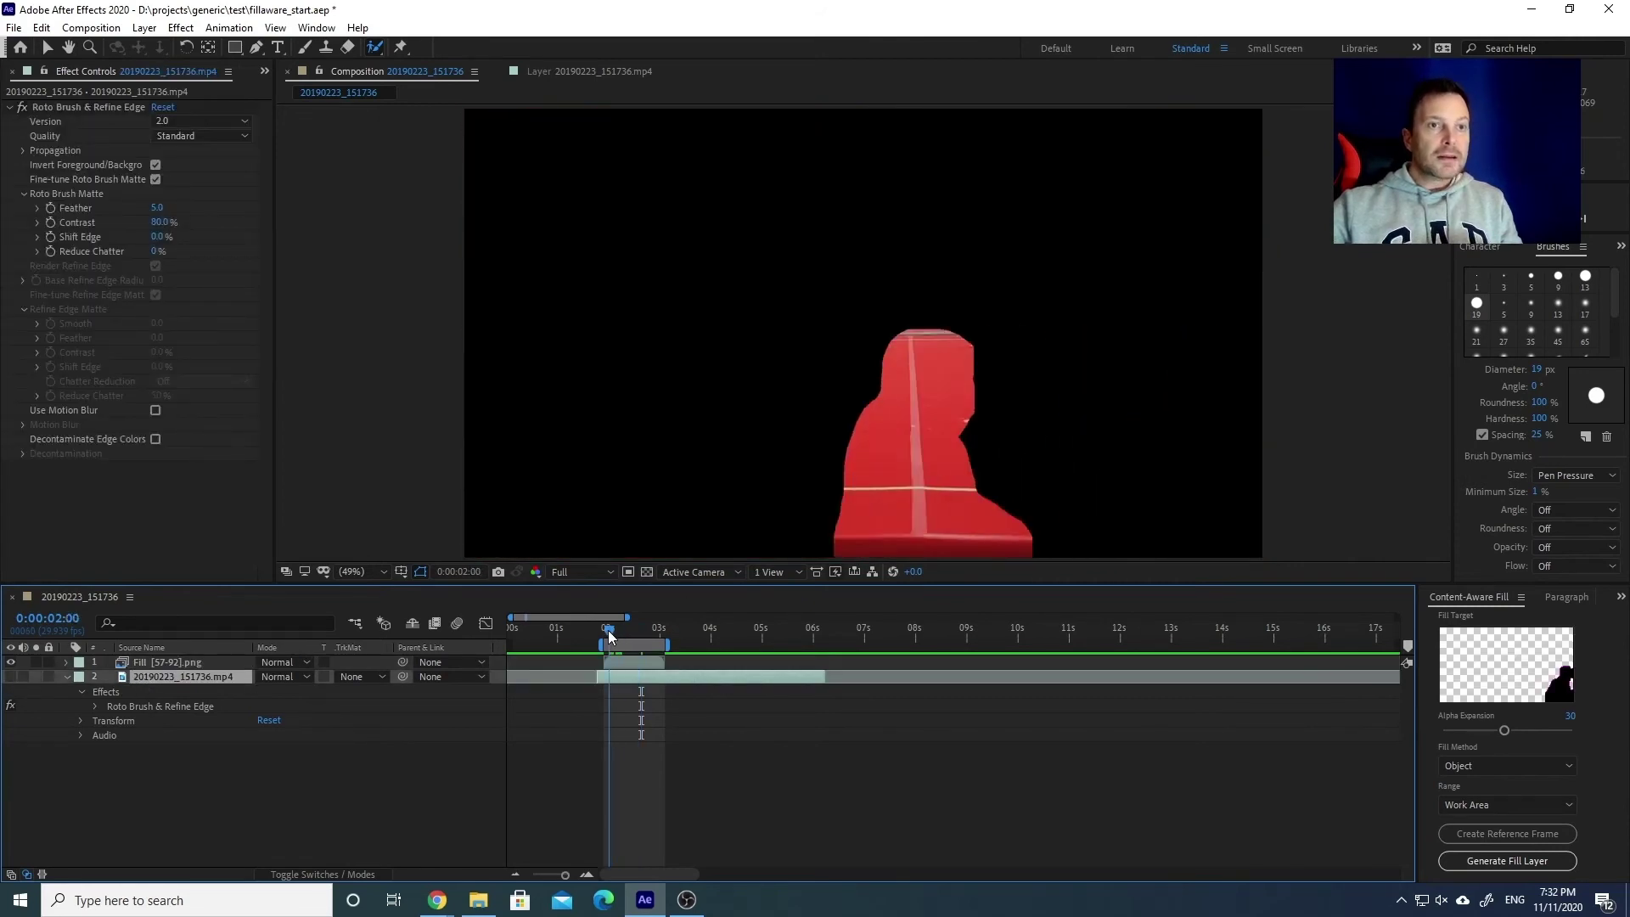
{"action": "key", "text": "space"}
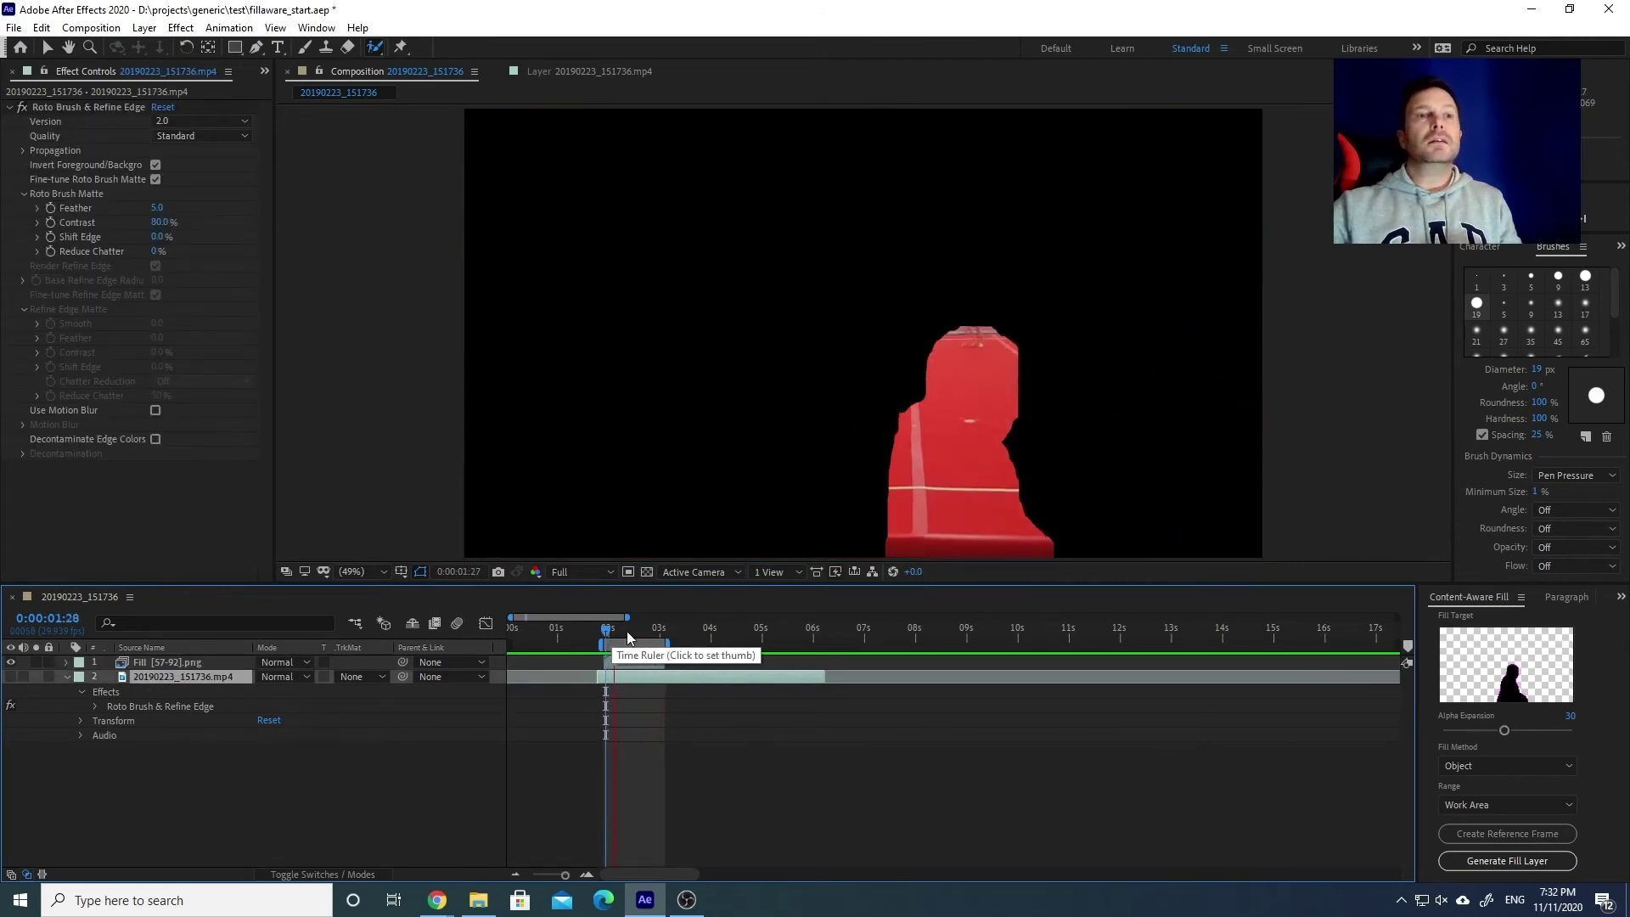
{"action": "left_click_drag", "start_coordinate": [642, 629], "coordinate": [653, 628]}
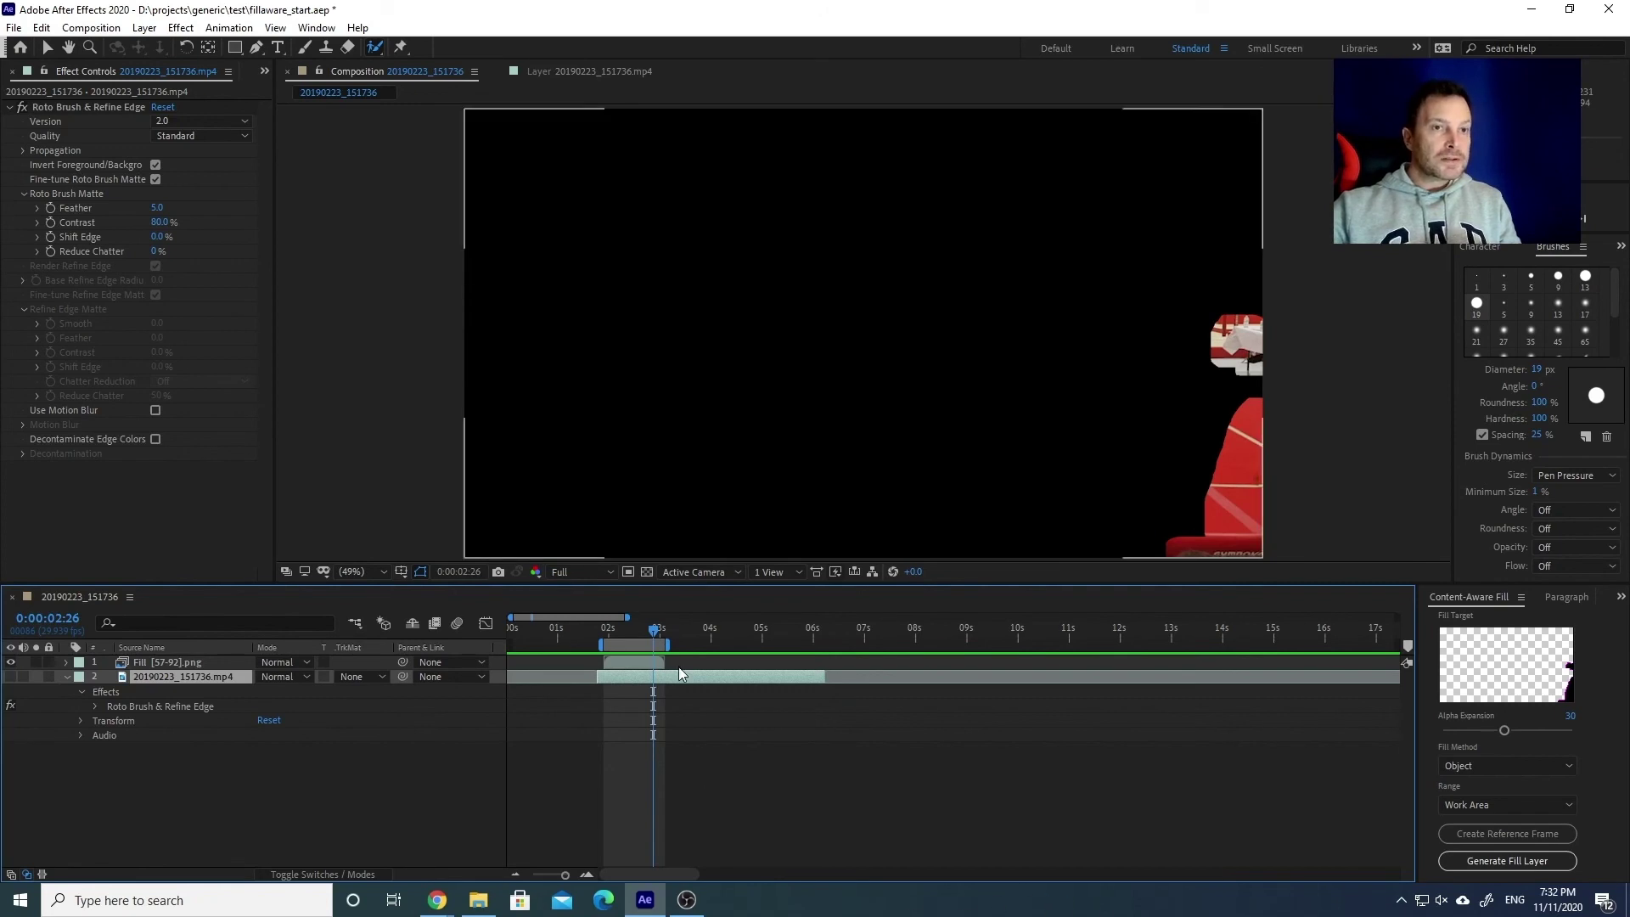
{"action": "left_click", "coordinate": [609, 630]}
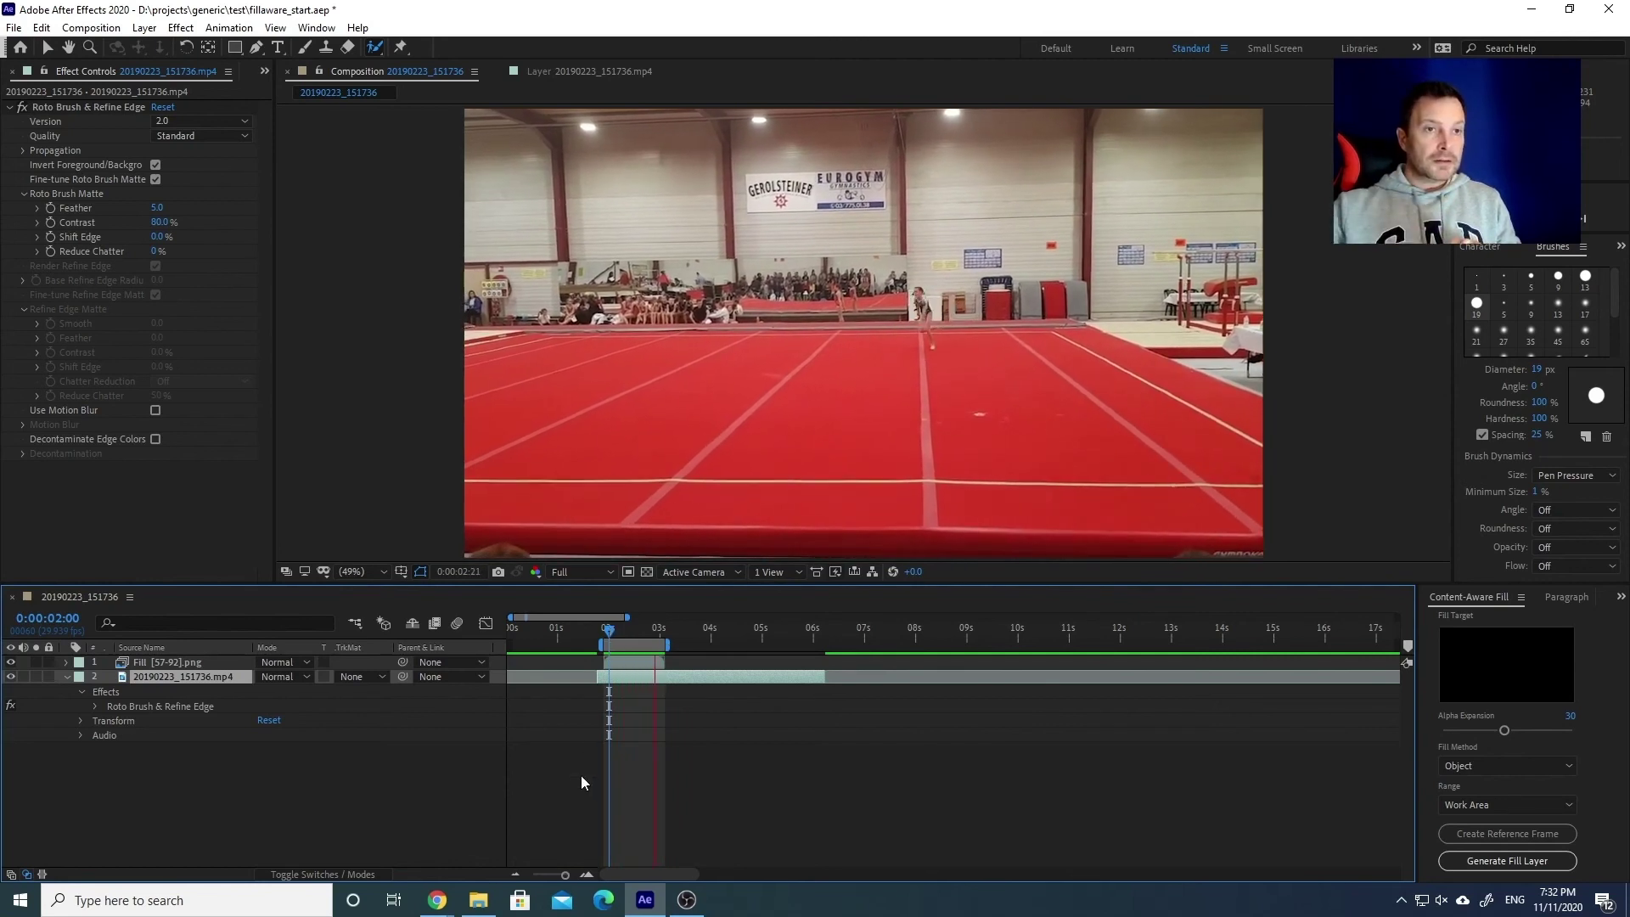
{"action": "left_click_drag", "start_coordinate": [609, 630], "coordinate": [637, 634]}
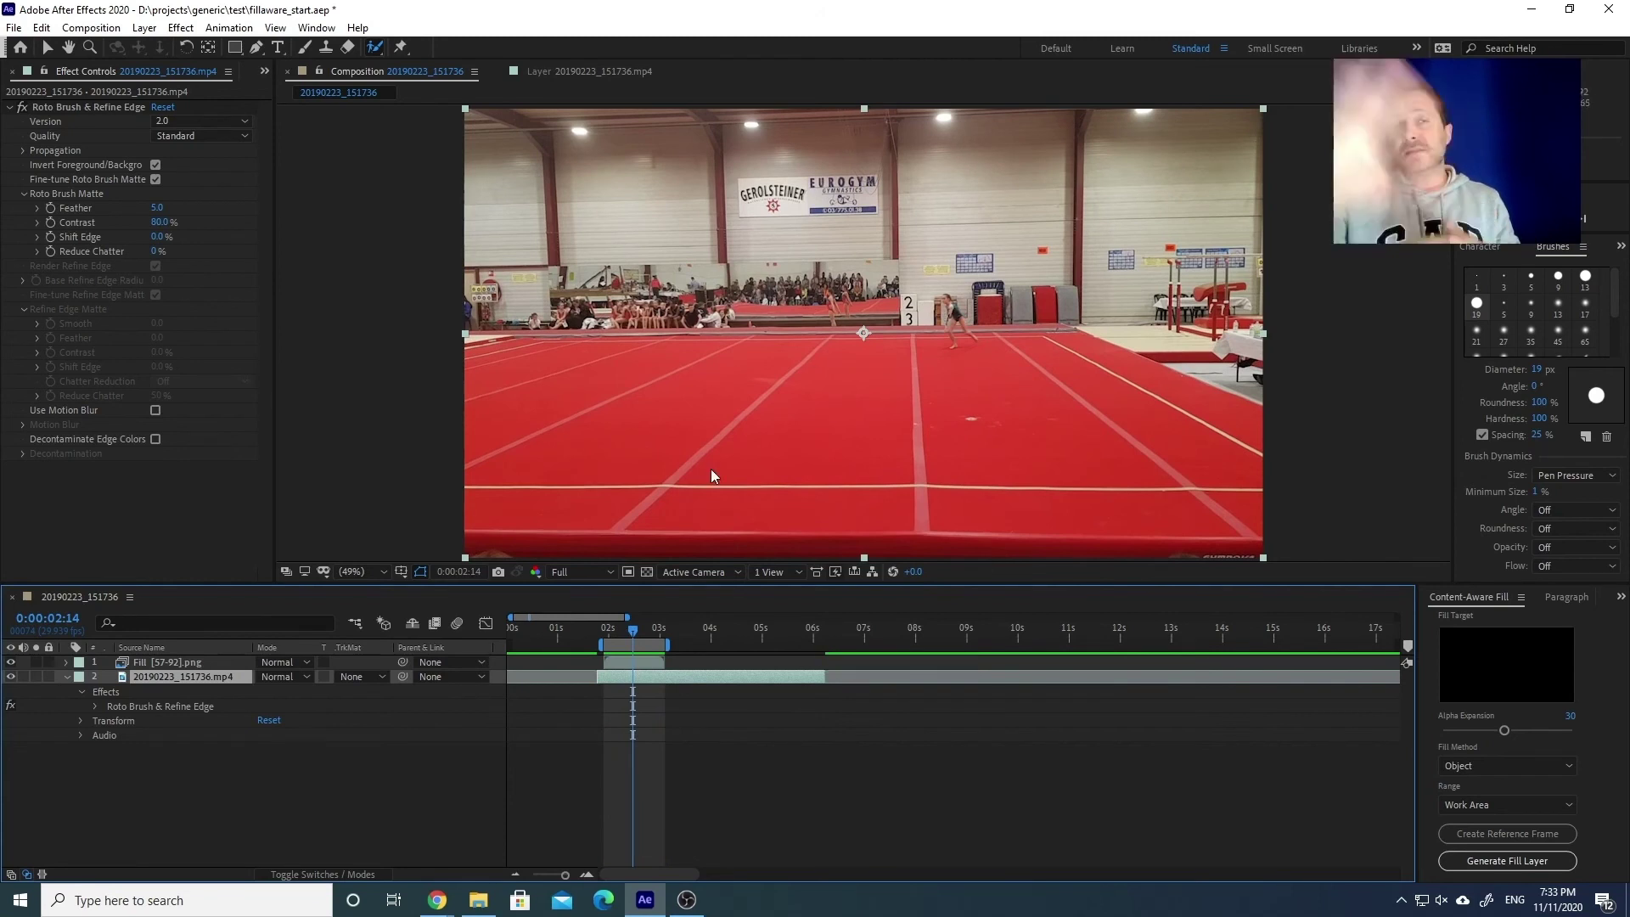
{"action": "left_click", "coordinate": [398, 781]}
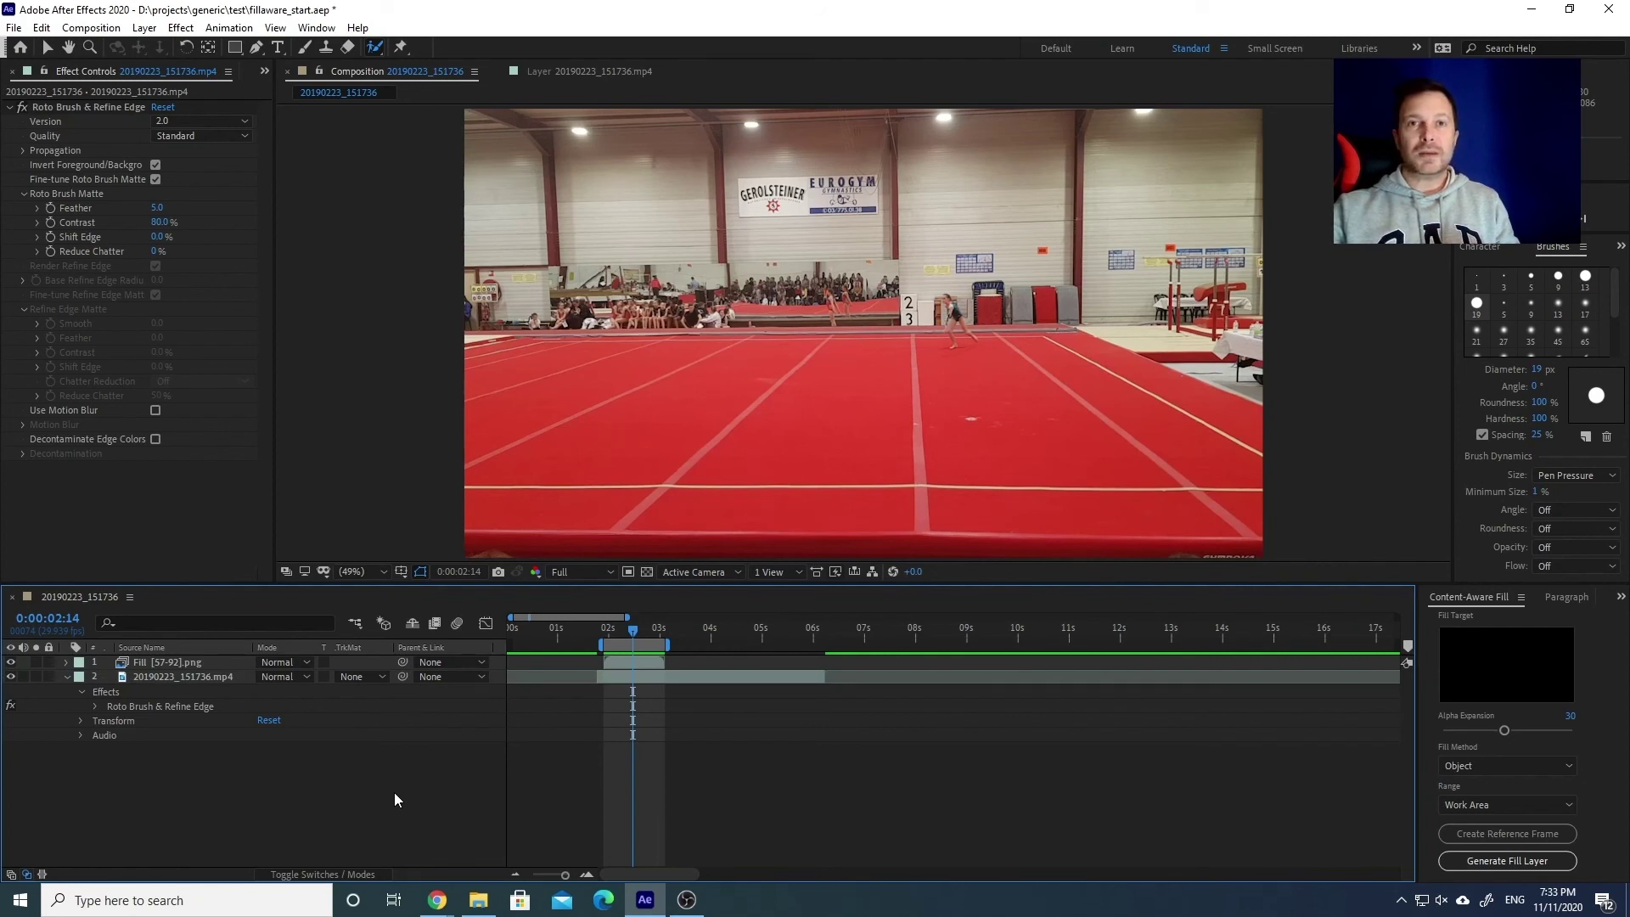